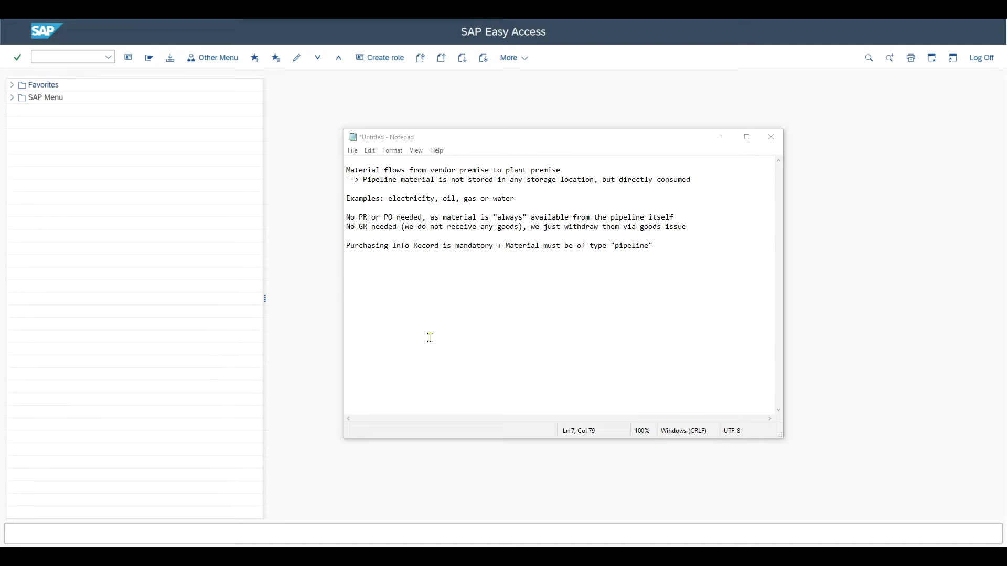
# Step: Review the notes: pipeline material is not stored but consumed directly, e.g. oil, gas or water
pyautogui.click(355, 170)
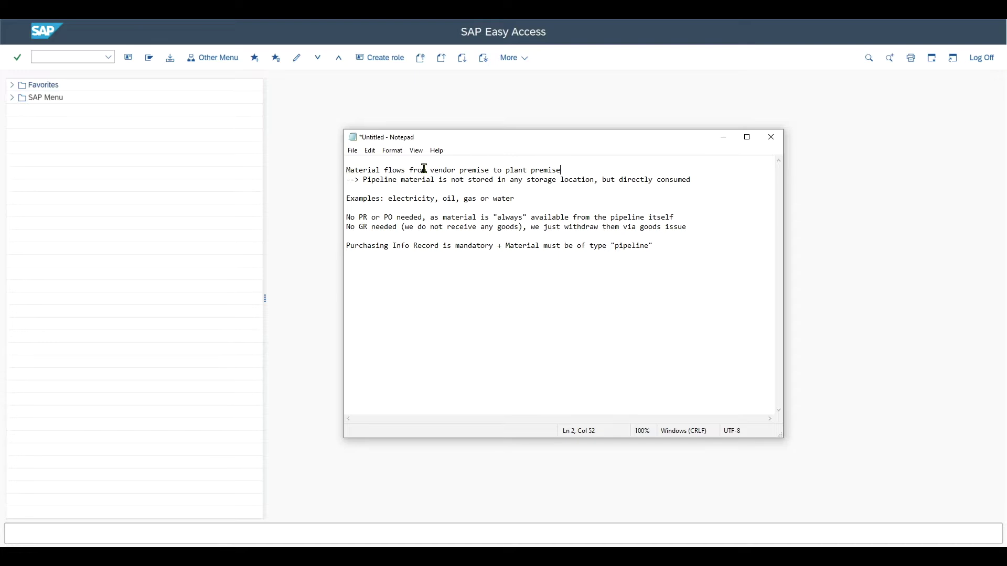
pyautogui.moveTo(561, 169); pyautogui.dragTo(345, 172)
pyautogui.click(400, 180)
pyautogui.moveTo(433, 180); pyautogui.dragTo(381, 180)
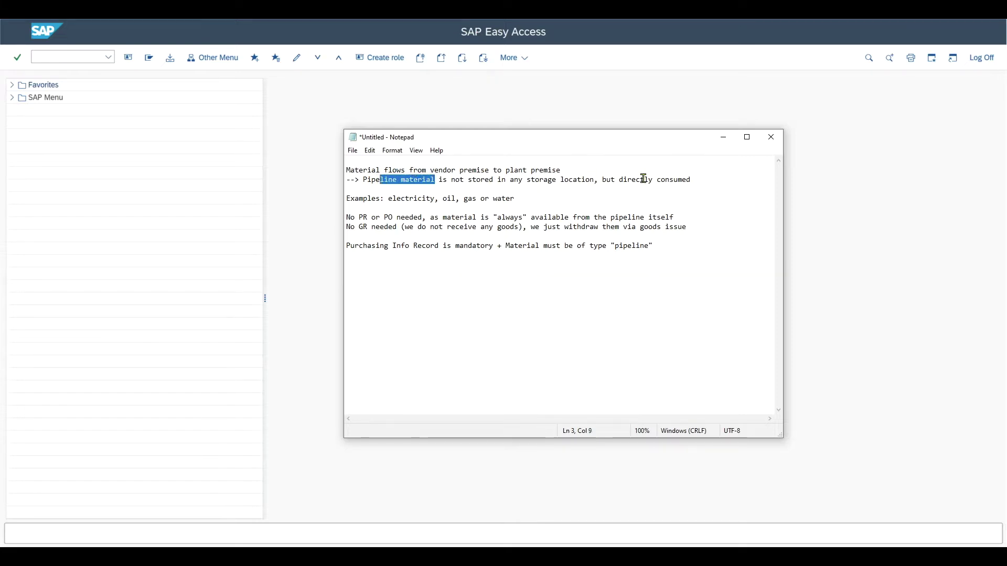
pyautogui.moveTo(692, 179); pyautogui.dragTo(438, 181)
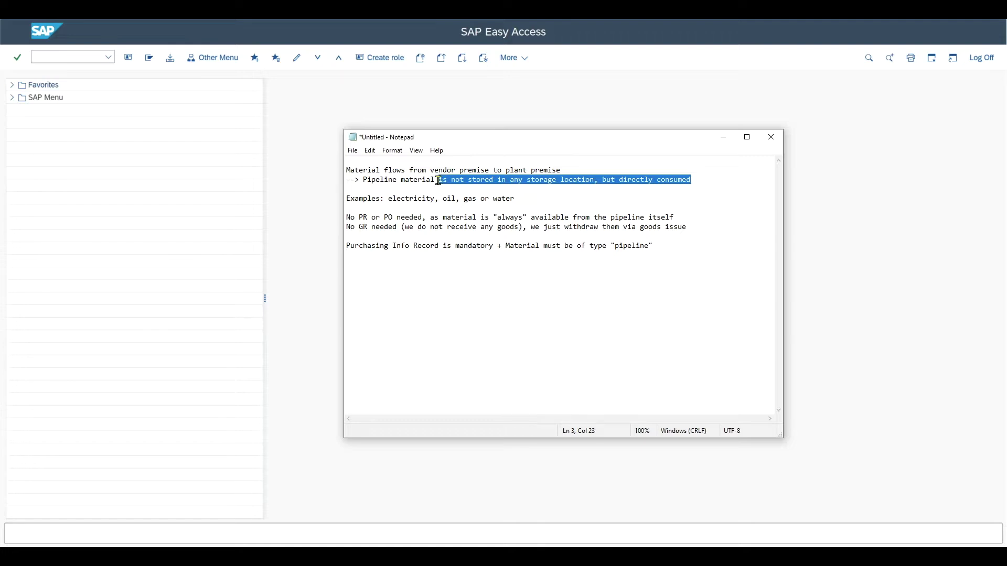
pyautogui.click(405, 199)
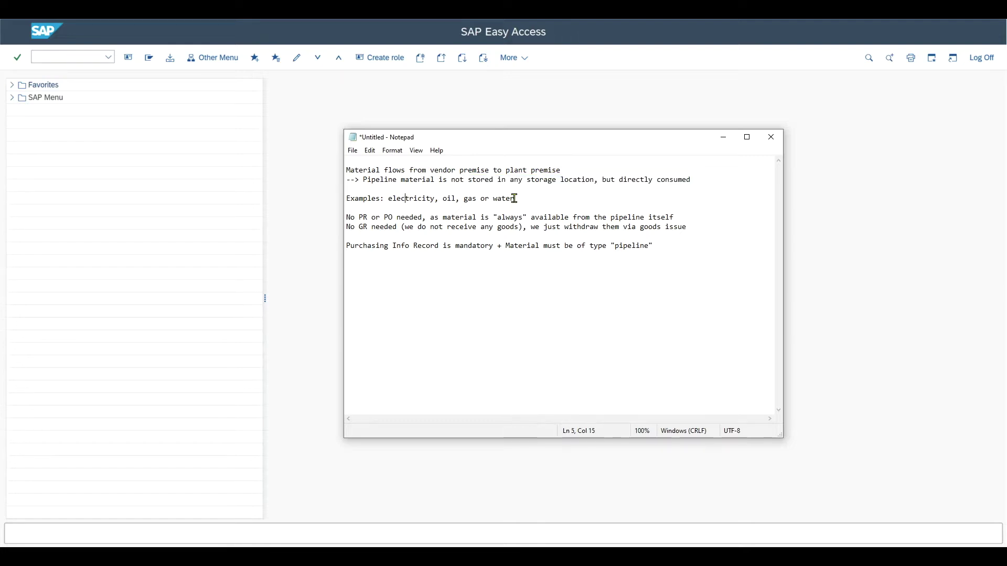
pyautogui.moveTo(515, 198); pyautogui.dragTo(347, 199)
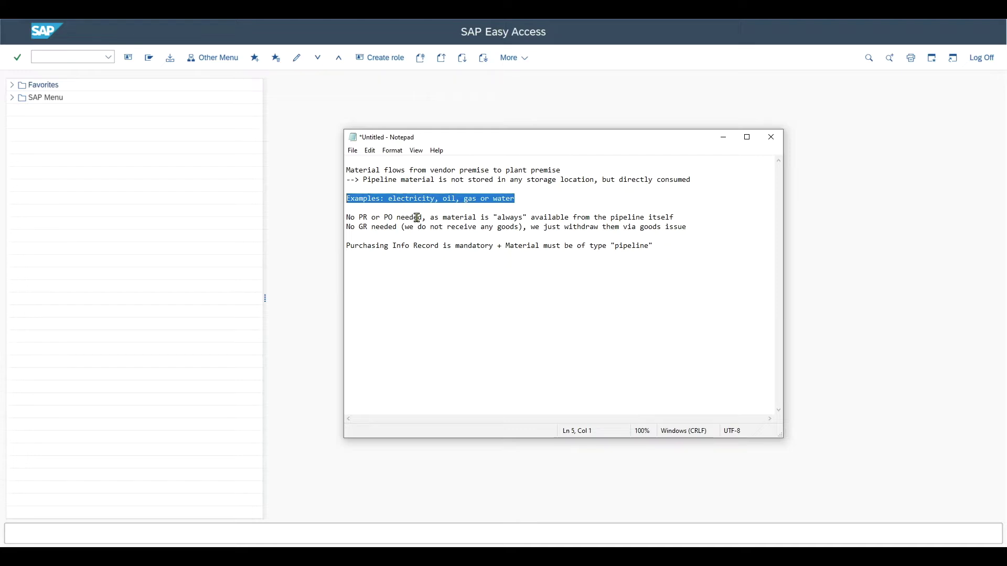
pyautogui.click(451, 198)
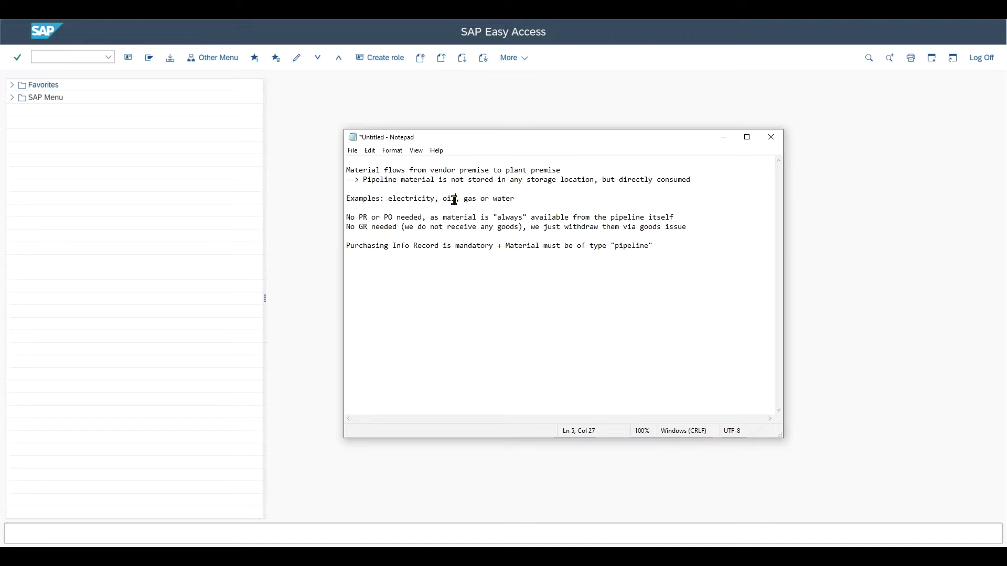
pyautogui.doubleClick(454, 197)
pyautogui.moveTo(514, 199); pyautogui.dragTo(464, 198)
pyautogui.click(504, 198)
# Step: Review the notes: no PR, PO or GR is needed, but a pipeline Purchasing Info Record is
pyautogui.moveTo(348, 219); pyautogui.dragTo(679, 218)
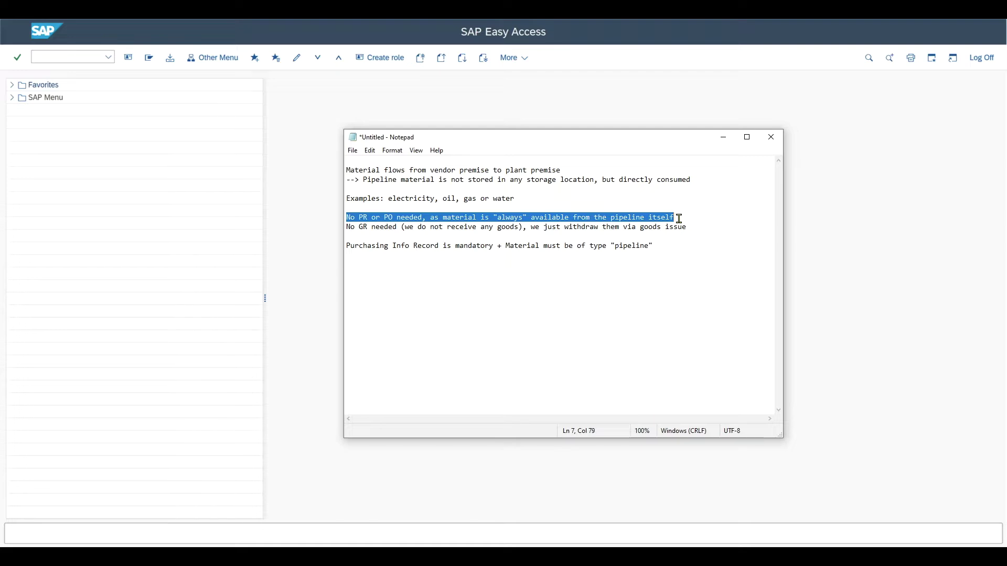
pyautogui.moveTo(346, 226); pyautogui.dragTo(524, 227)
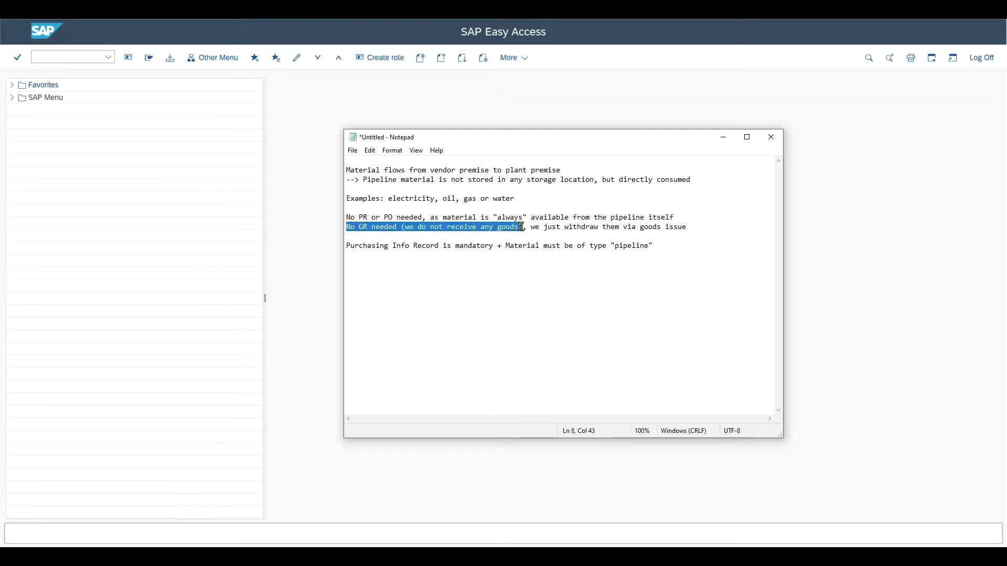
pyautogui.click(347, 226)
pyautogui.moveTo(346, 226); pyautogui.dragTo(693, 230)
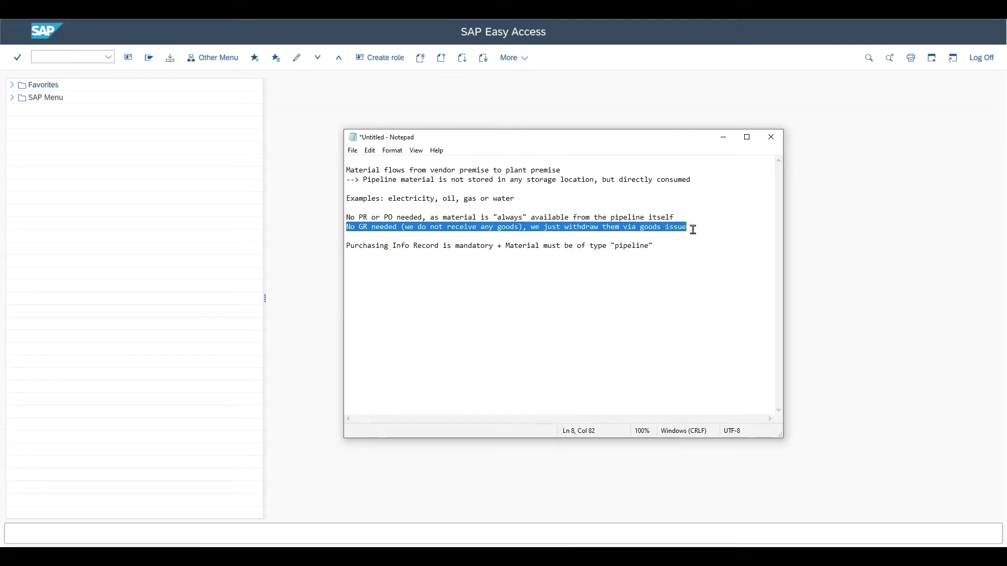
pyautogui.click(690, 228)
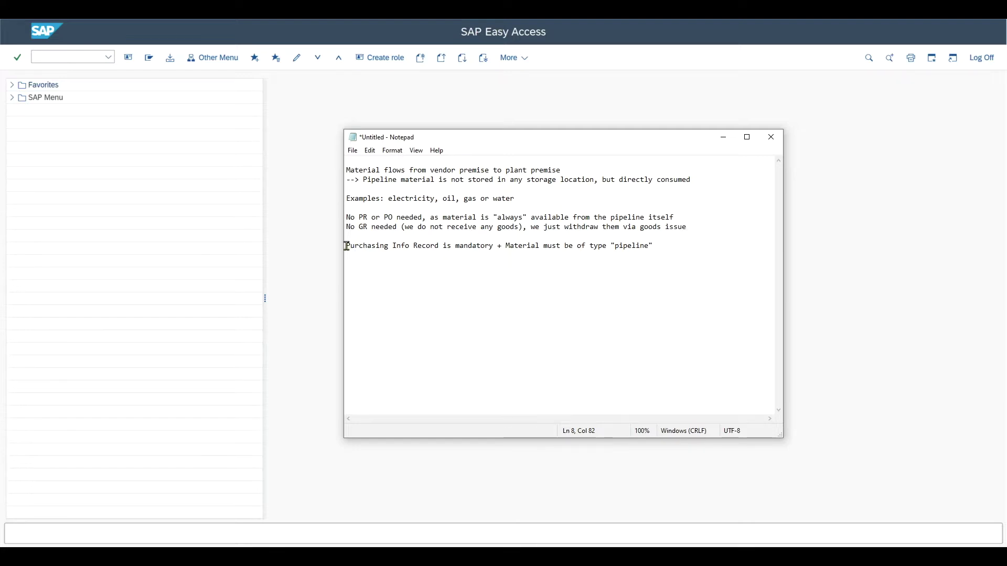
pyautogui.moveTo(346, 246); pyautogui.dragTo(507, 246)
pyautogui.click(656, 247)
pyautogui.moveTo(656, 247); pyautogui.dragTo(507, 247)
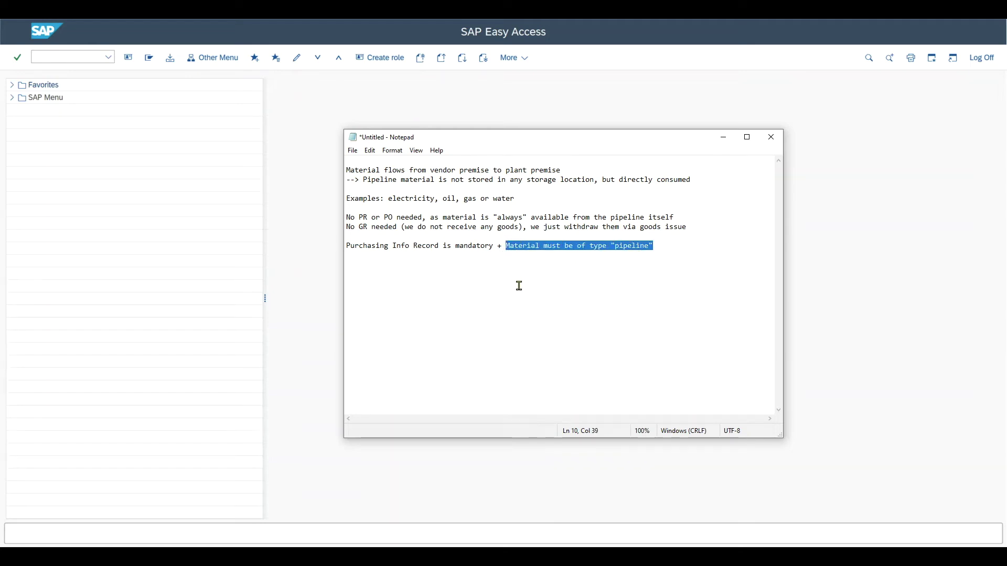
pyautogui.doubleClick(618, 247)
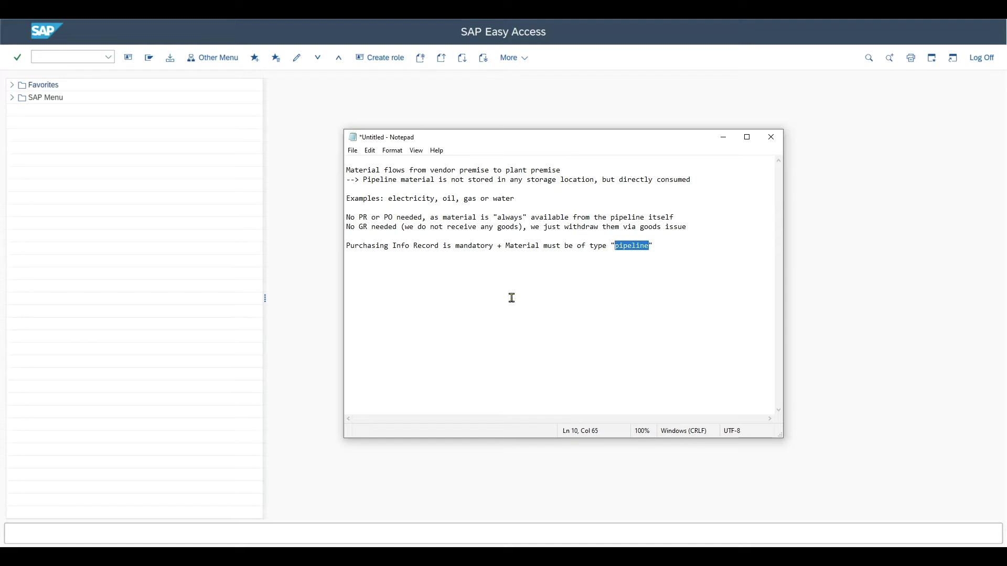
# Step: Run OMS2 and display the details of material type PIPE
pyautogui.click(214, 333)
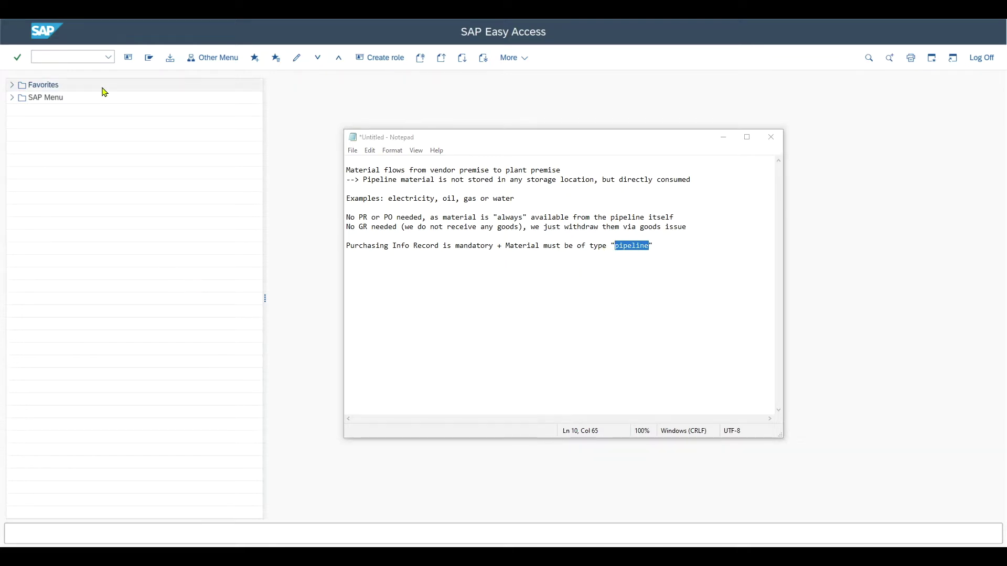
pyautogui.click(84, 55)
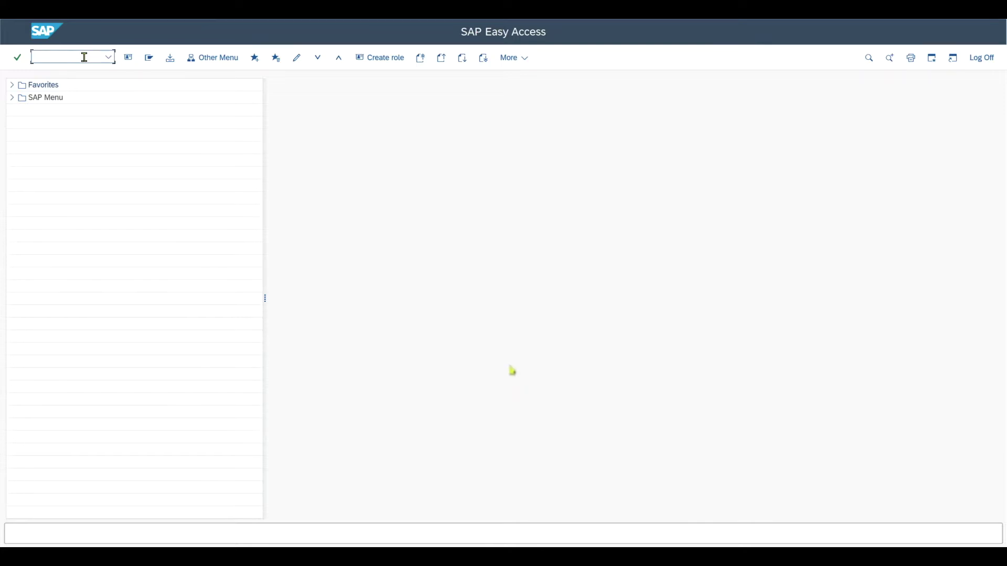
pyautogui.write('oms2')
pyautogui.press('Return')
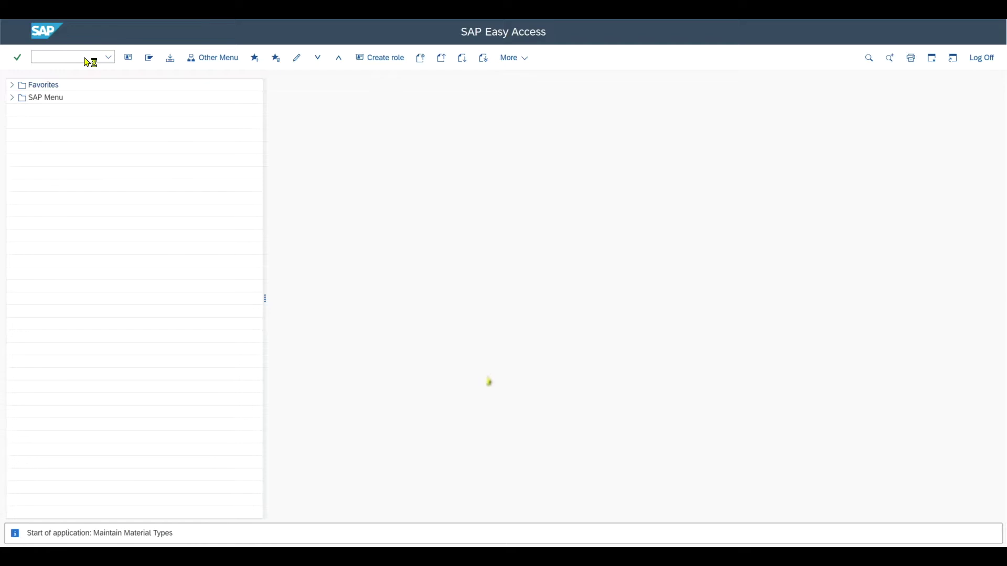
pyautogui.scroll(-11, 153, 199)
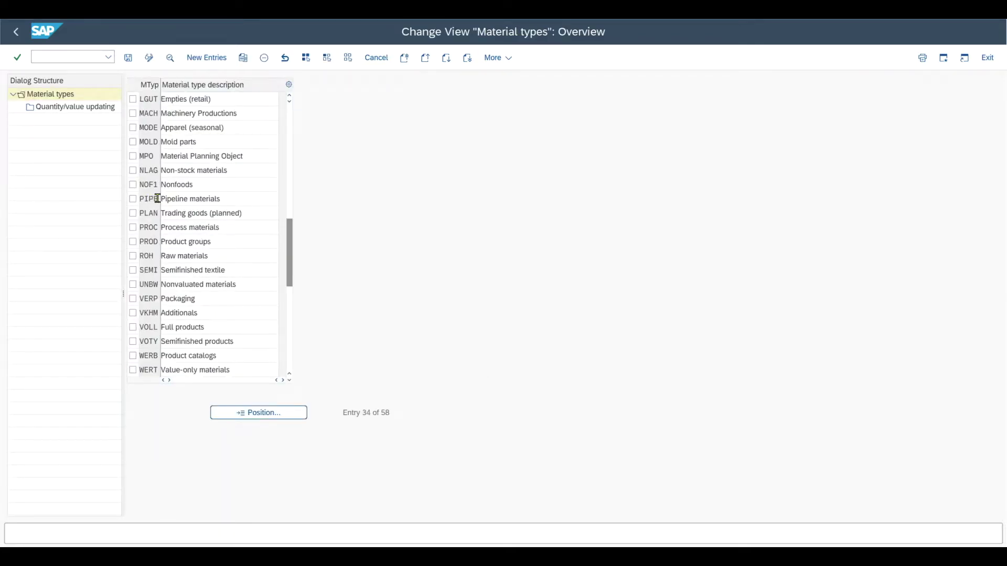
pyautogui.doubleClick(149, 198)
pyautogui.click(146, 201)
pyautogui.doubleClick(146, 200)
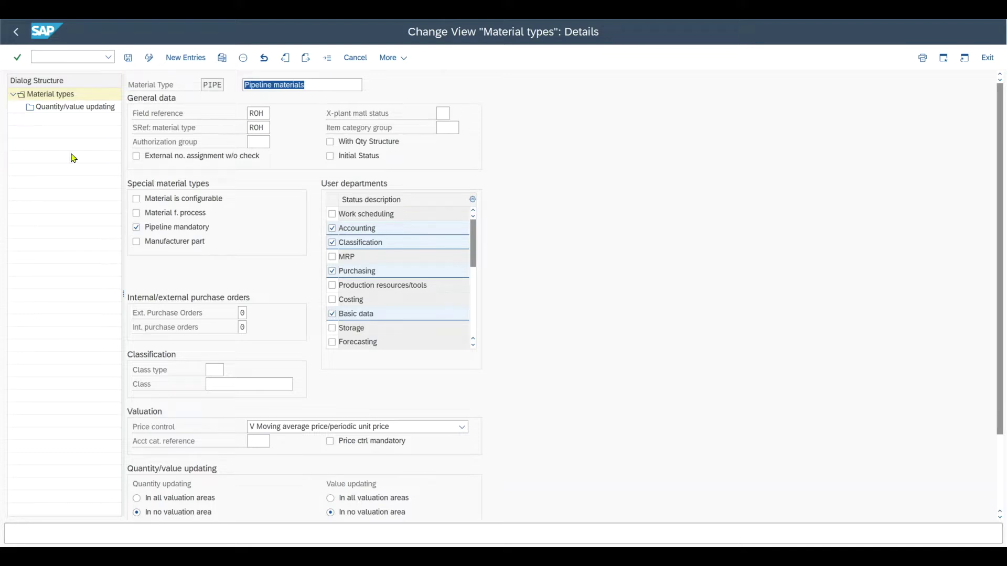
# Step: Show PIPE's quantity/value updating settings for all 27 valuation areas
pyautogui.doubleClick(59, 112)
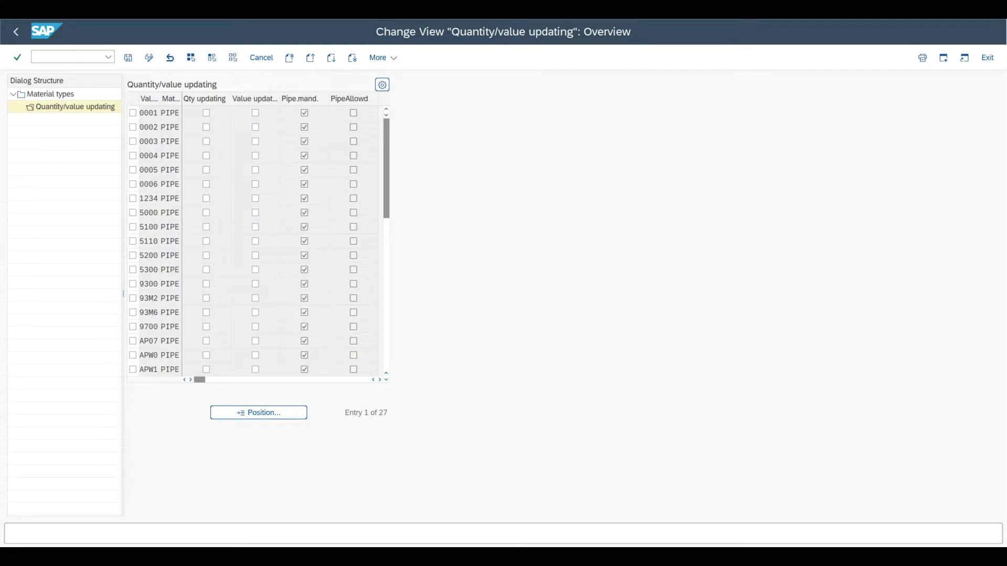
pyautogui.click(70, 57)
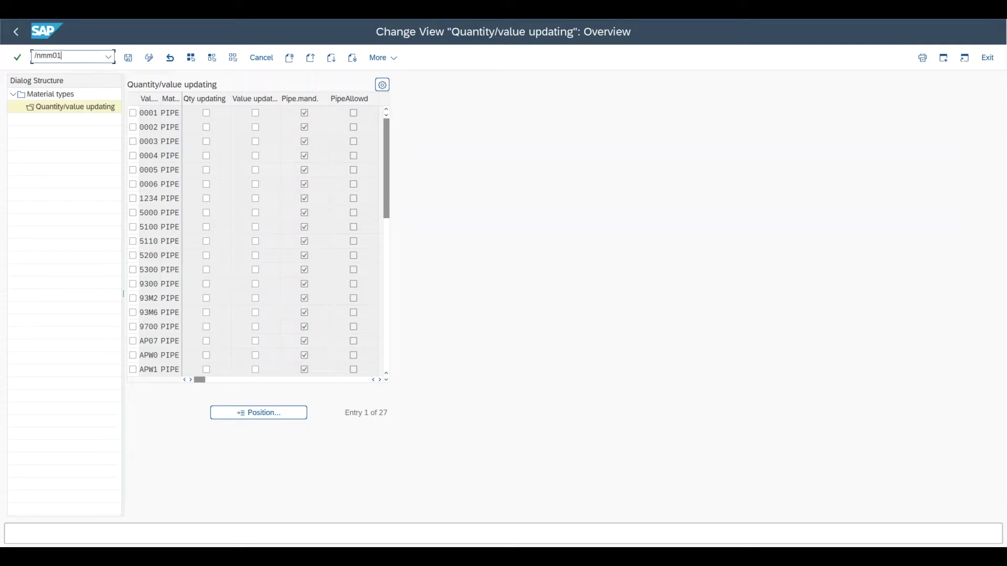
# Step: Start creating material 2 with industry sector Chemical industry and material type PIPE
pyautogui.press('Return')
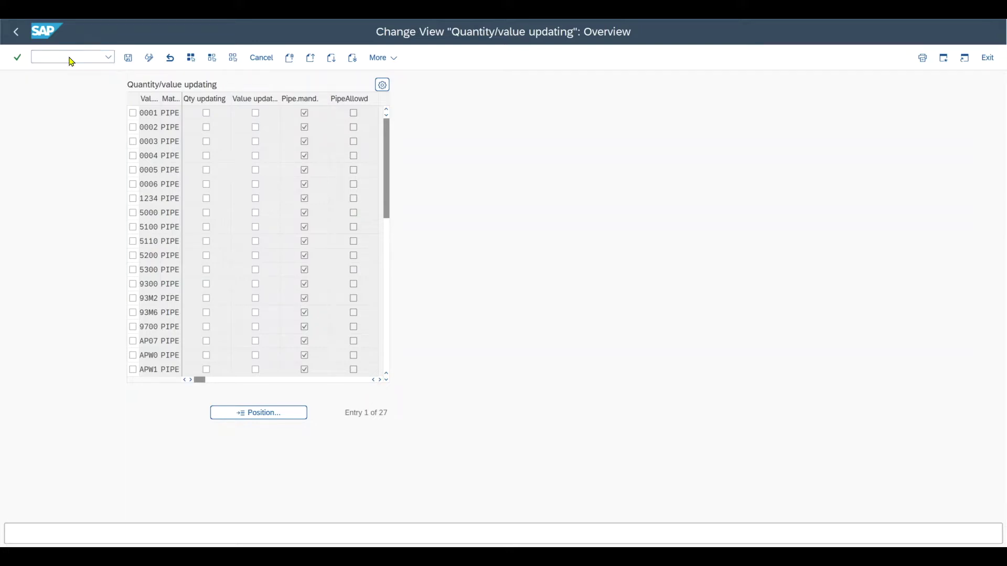
pyautogui.click(153, 114)
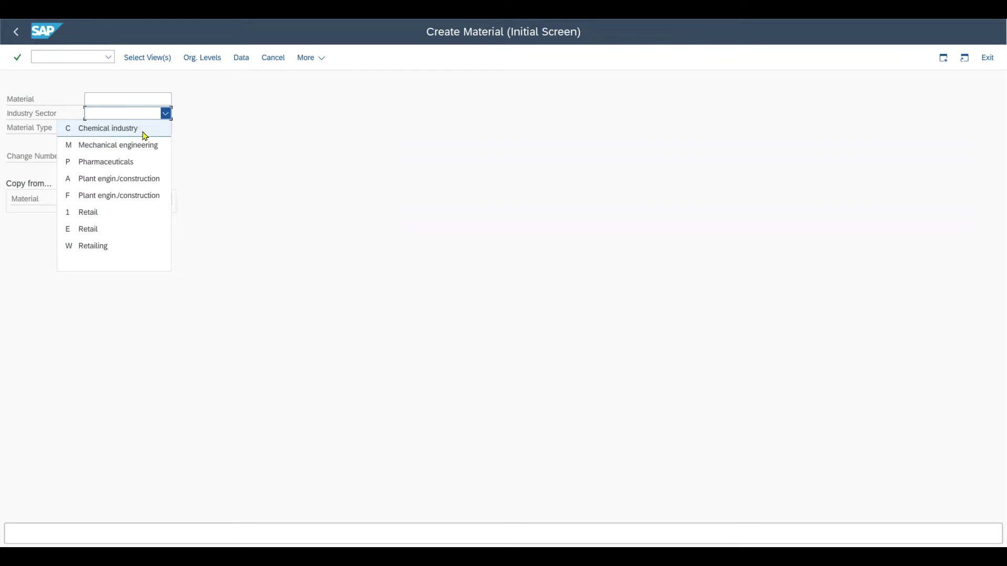
pyautogui.click(142, 133)
pyautogui.press('Tab')
pyautogui.click(166, 128)
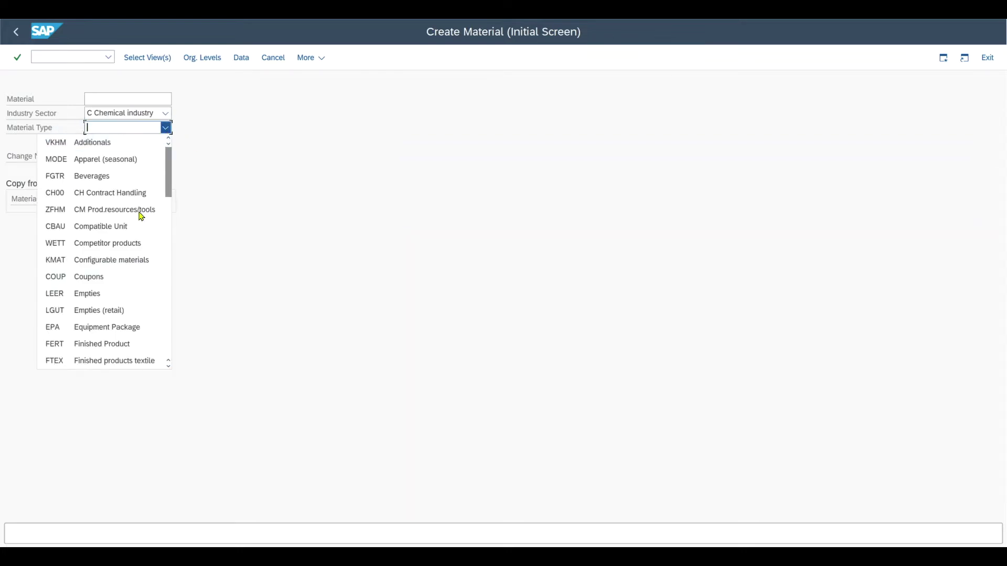
pyautogui.scroll(-10, 142, 213)
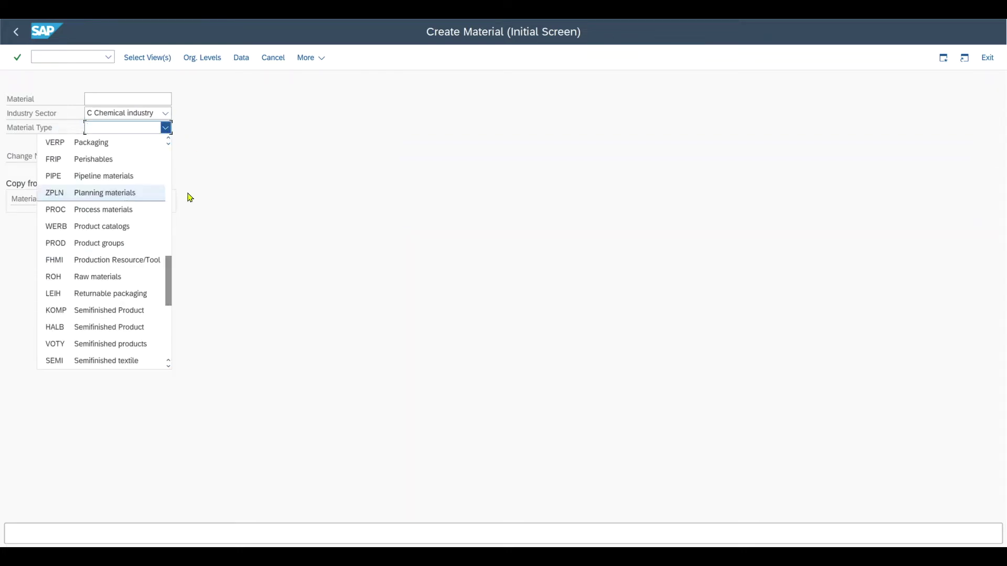
pyautogui.click(59, 181)
pyautogui.click(132, 100)
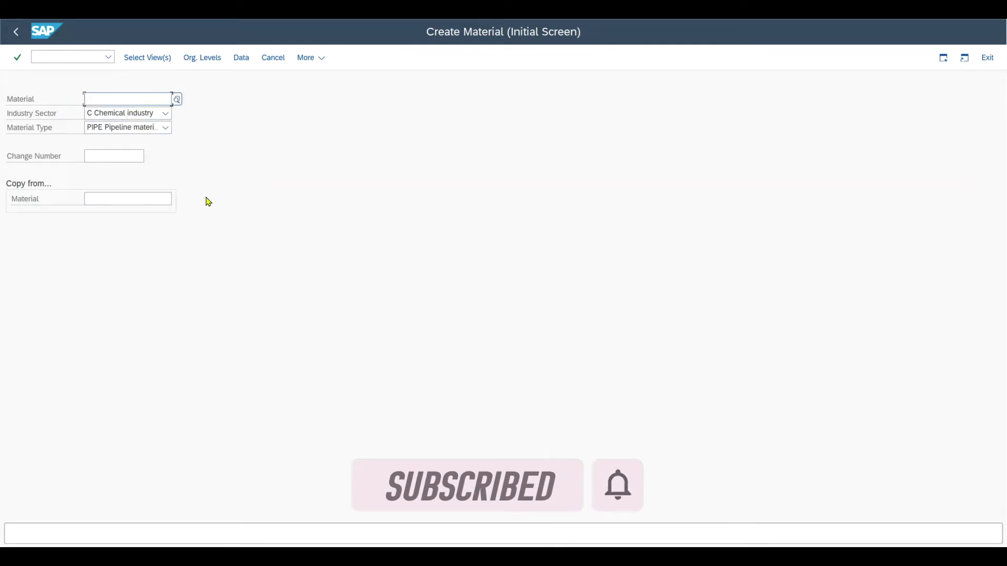
# Step: Select the Basic Data 1, Purchasing and Accounting 1 views for plant 0001
pyautogui.press('Return')
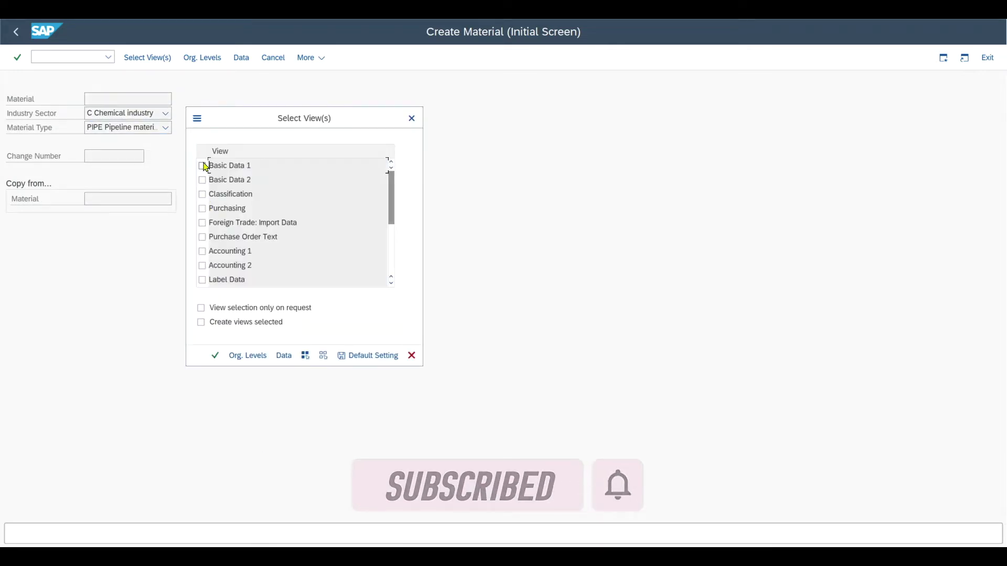
pyautogui.click(202, 166)
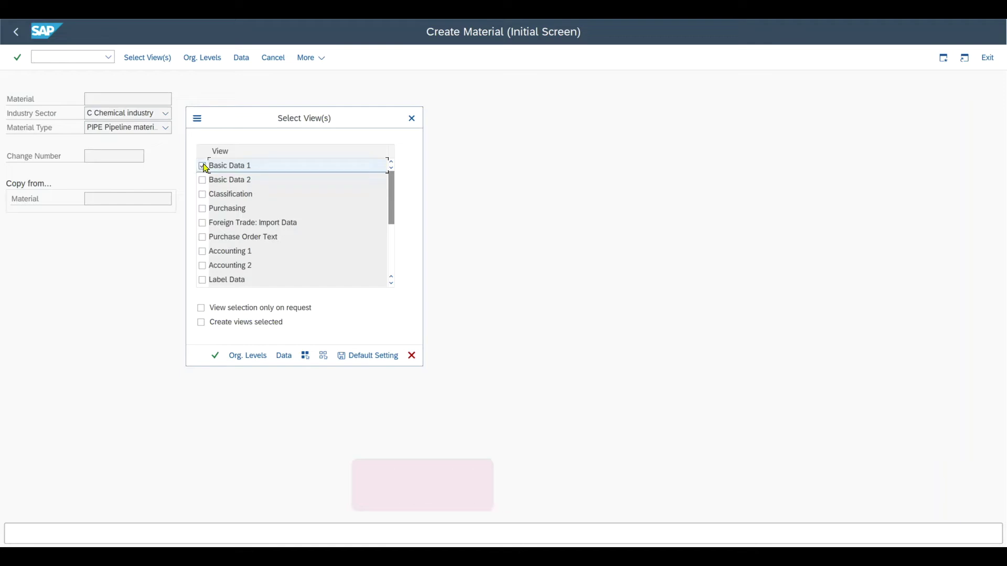
pyautogui.click(202, 209)
pyautogui.click(203, 252)
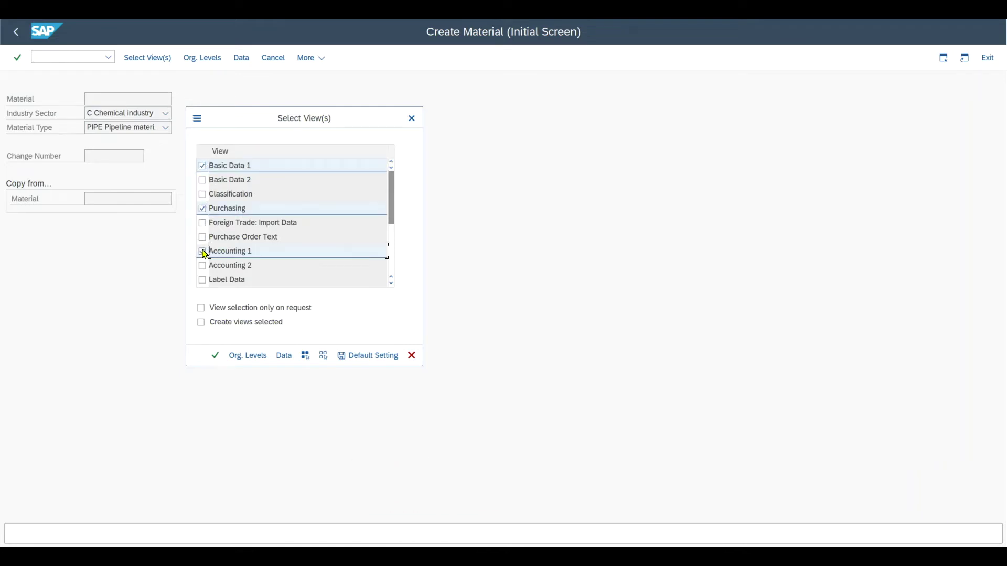
pyautogui.press('Return')
pyautogui.click(212, 171)
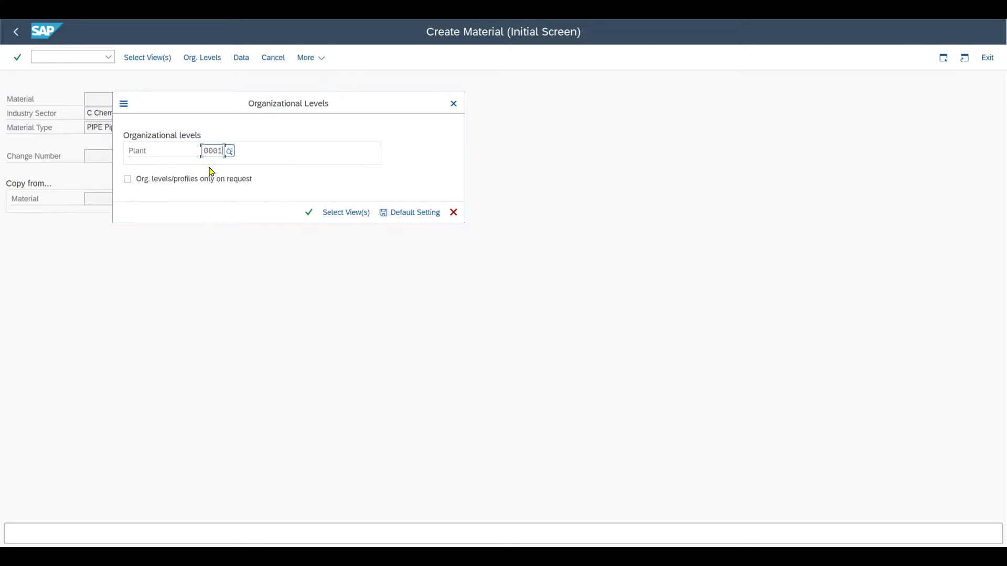
pyautogui.press('Return')
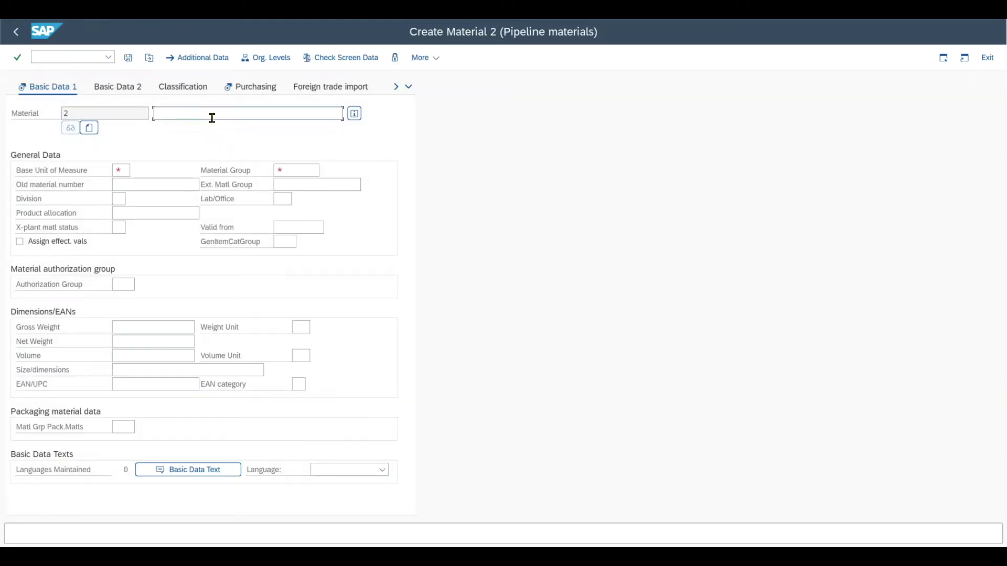
# Step: Enter description Water, base unit L and material group 02
pyautogui.write('Water')
pyautogui.press('Tab')
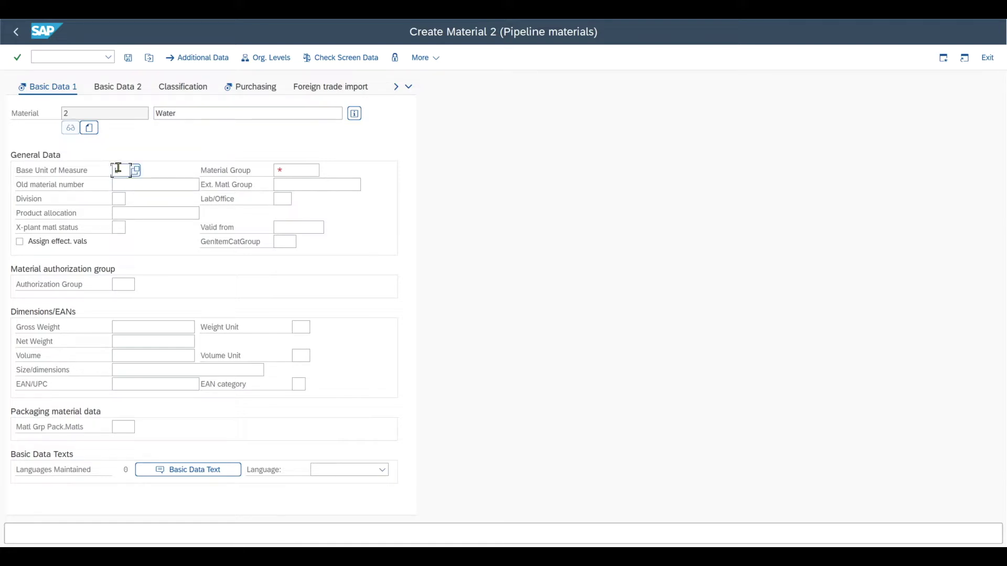
pyautogui.write('L')
pyautogui.click(292, 174)
pyautogui.write('02')
pyautogui.press('Return')
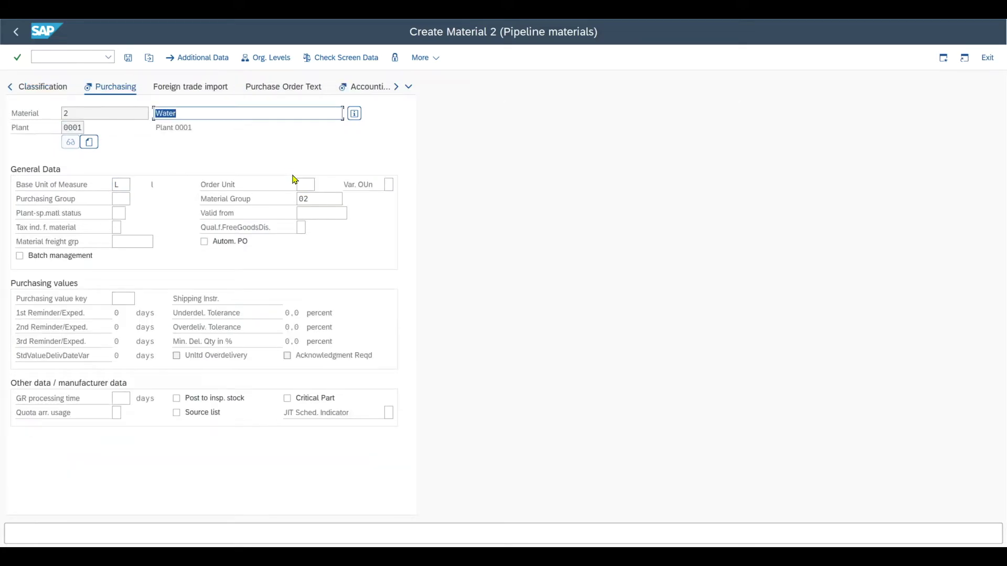
# Step: Set valuation class 3000 and the moving price in Accounting 1, then save material 2
pyautogui.click(371, 92)
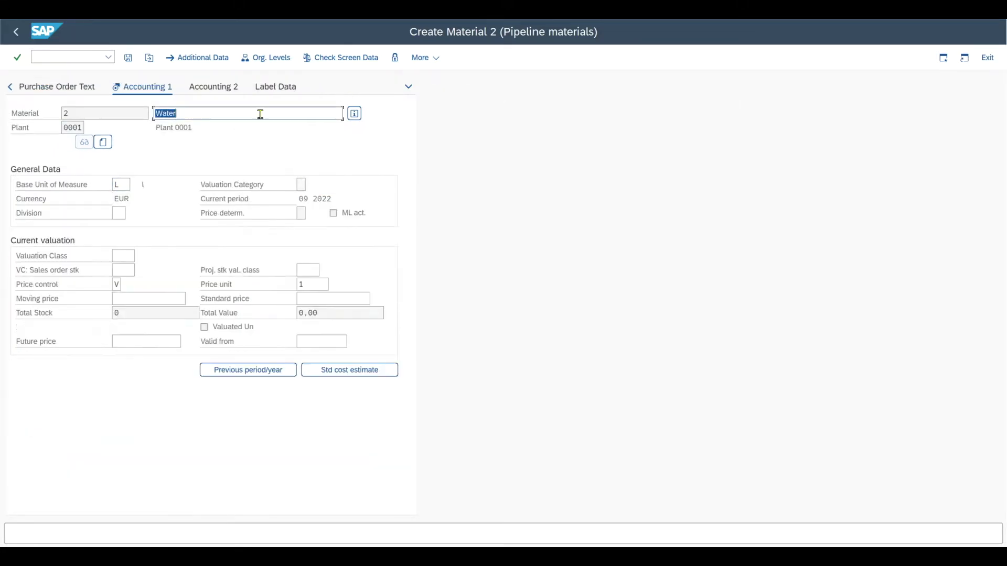
pyautogui.click(131, 254)
pyautogui.write('3000')
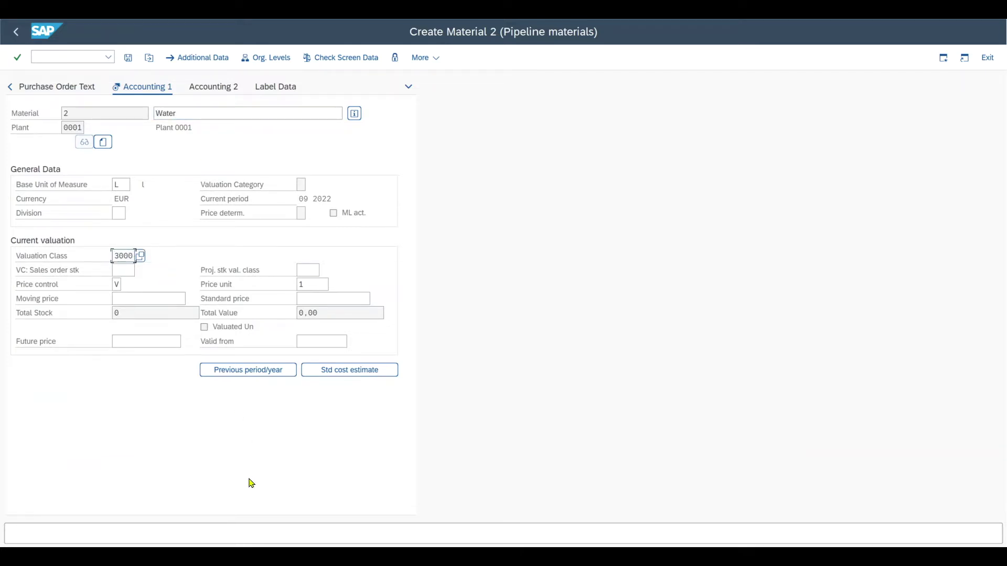
pyautogui.click(135, 298)
pyautogui.press('Return')
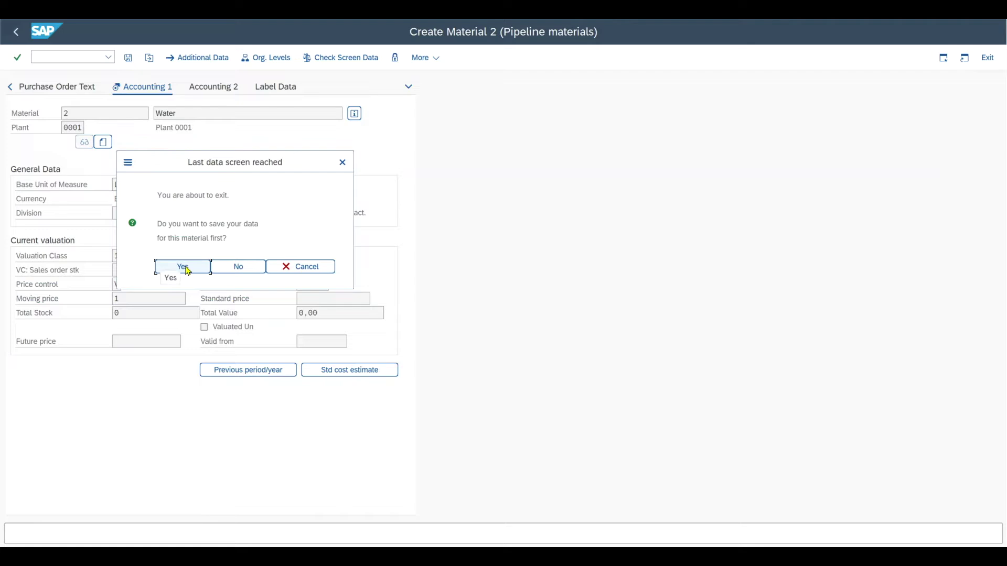
pyautogui.click(189, 271)
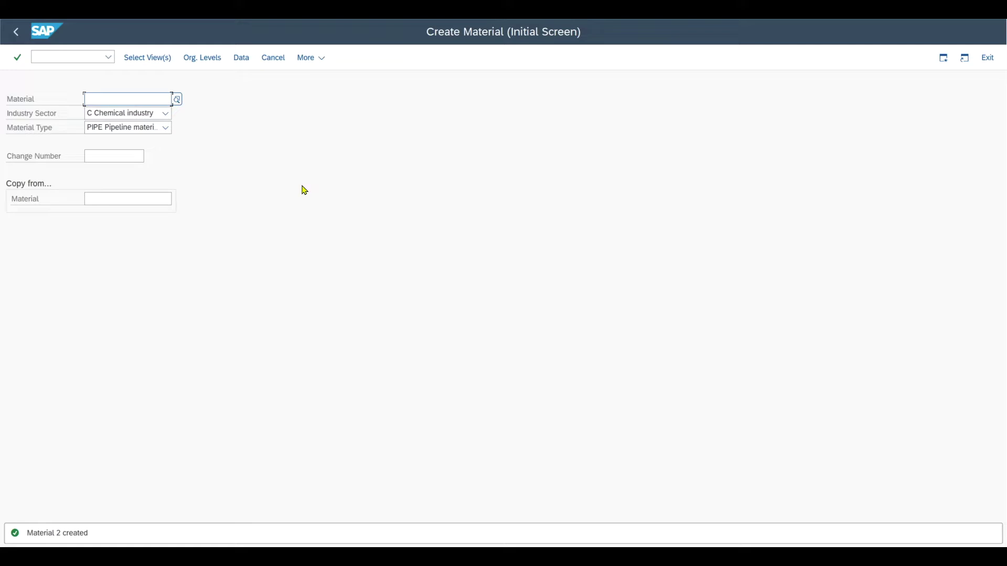
pyautogui.click(76, 58)
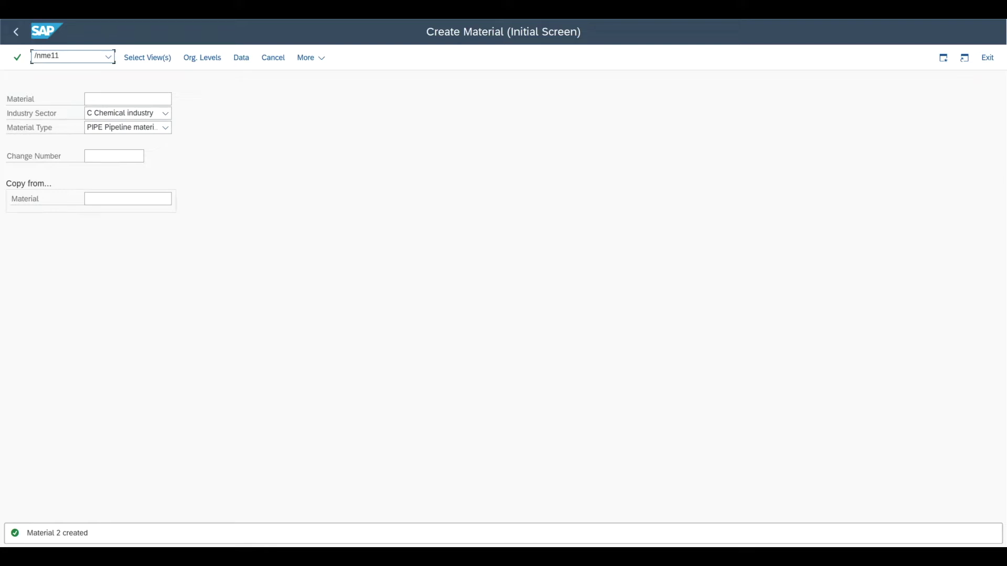
# Step: Start a Pipeline info record via /nme11 for the test supplier, material 2 and plant 0001
pyautogui.write('/nme11')
pyautogui.press('Return')
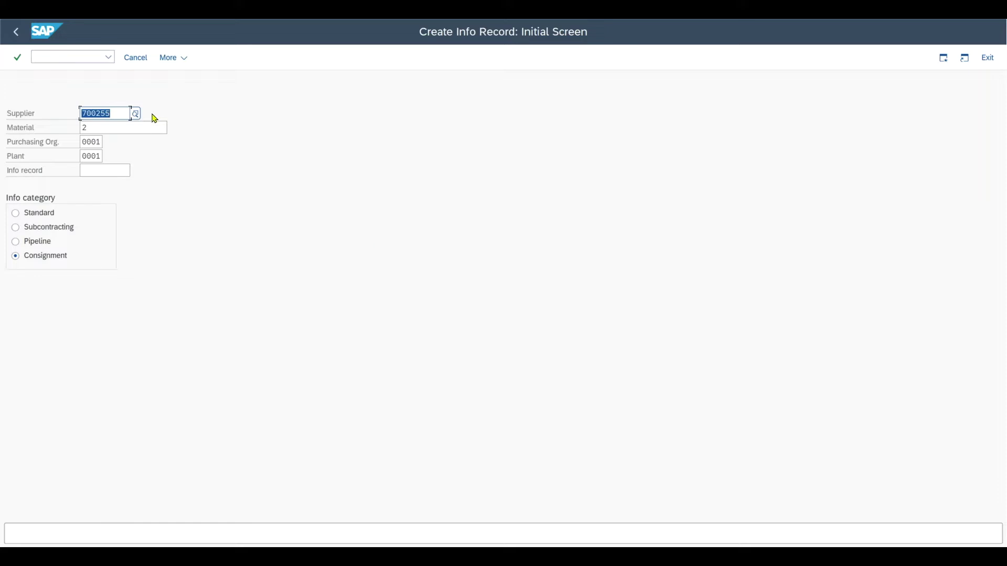
pyautogui.click(116, 113)
pyautogui.moveTo(112, 113); pyautogui.dragTo(72, 128)
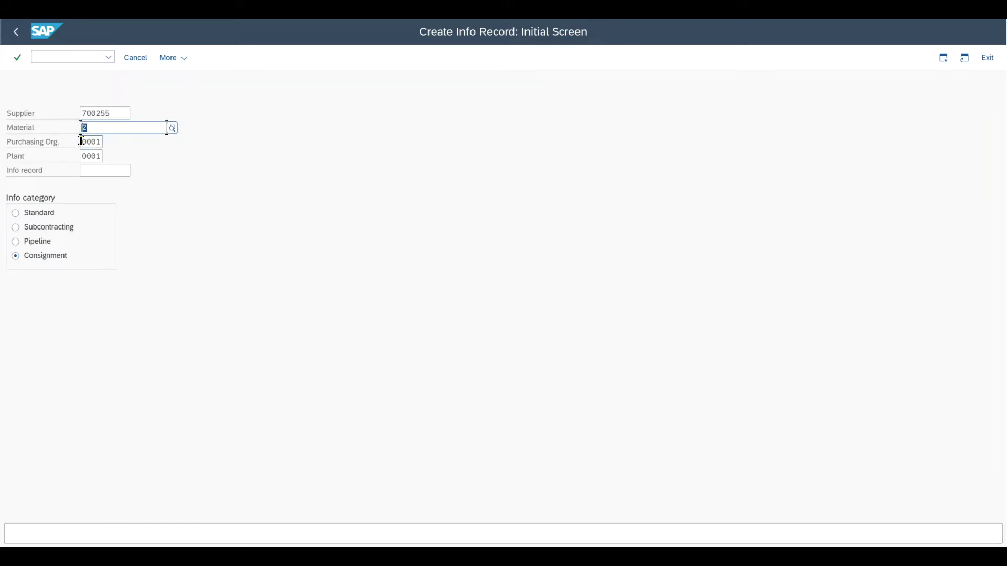
pyautogui.click(82, 142)
pyautogui.moveTo(97, 156); pyautogui.dragTo(78, 154)
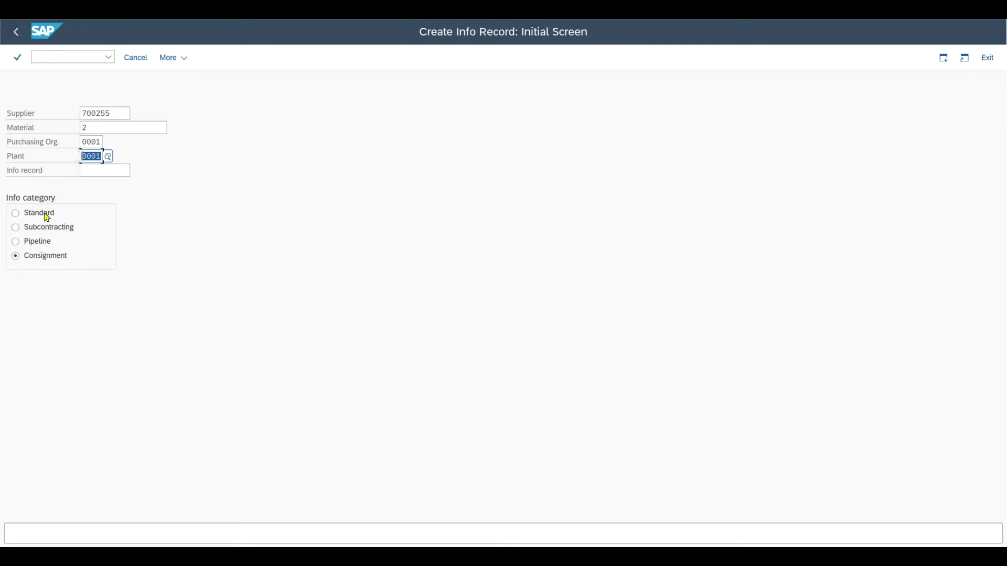
pyautogui.click(40, 243)
pyautogui.press('Return')
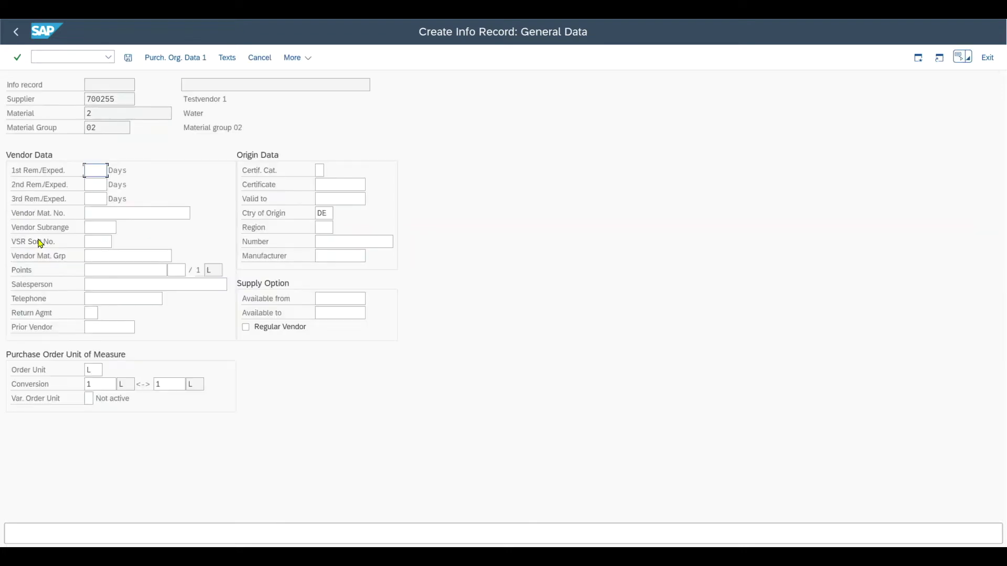
# Step: Enter delivery time 1 day, purchasing group 002, standard quantity 10, net price 50, tax code V0, and save
pyautogui.click(166, 61)
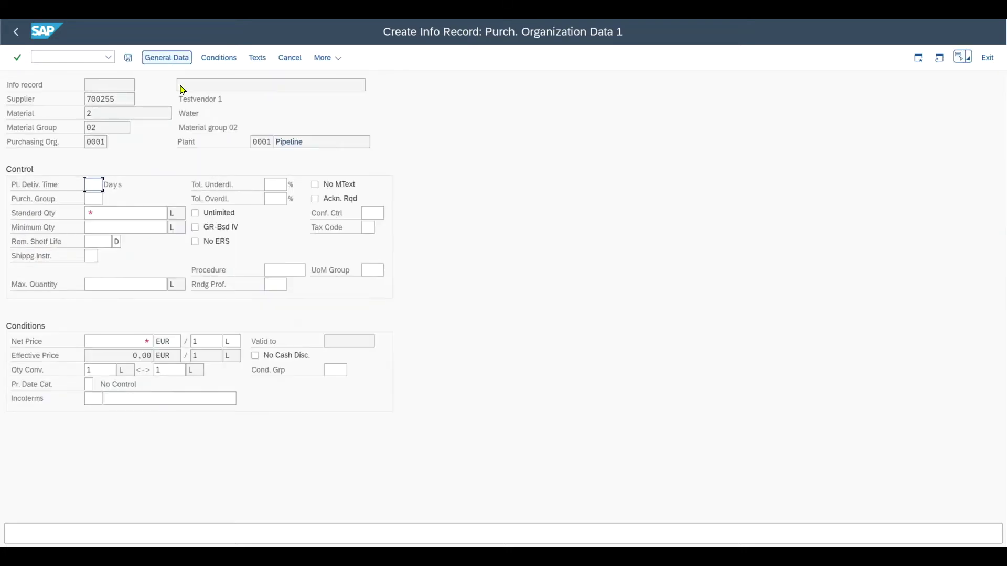
pyautogui.click(92, 185)
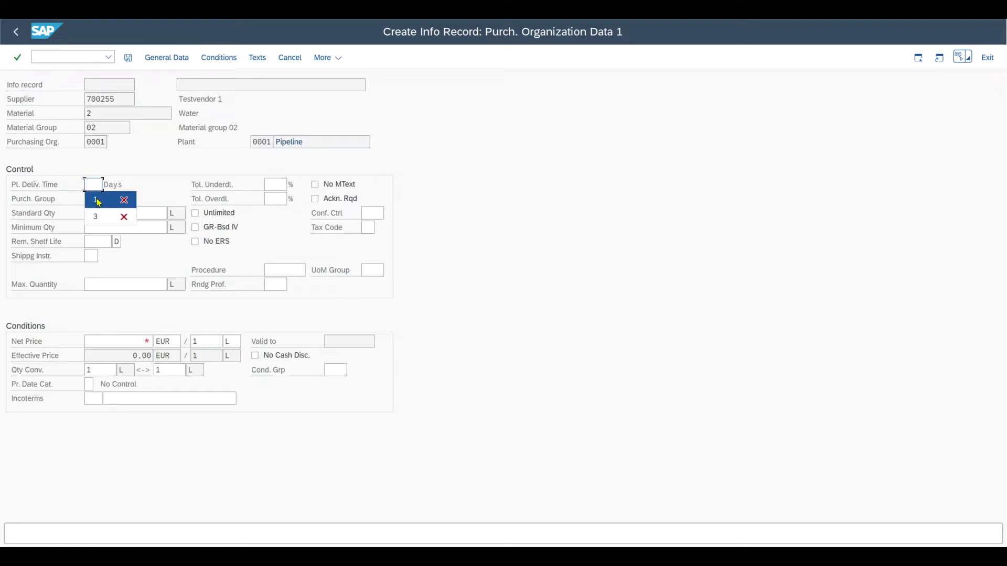
pyautogui.click(99, 202)
pyautogui.click(97, 199)
pyautogui.click(94, 216)
pyautogui.click(95, 212)
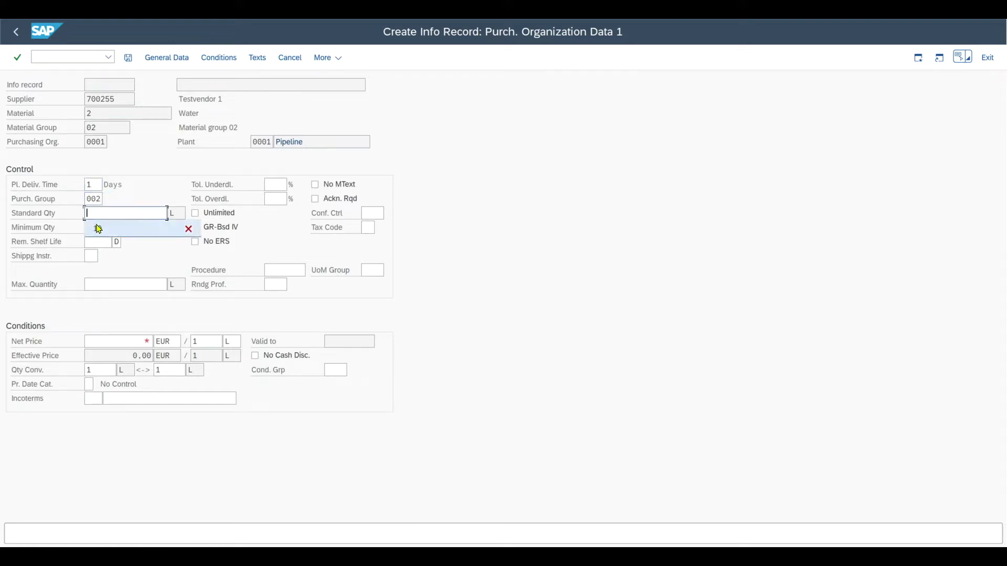
pyautogui.click(98, 229)
pyautogui.click(135, 341)
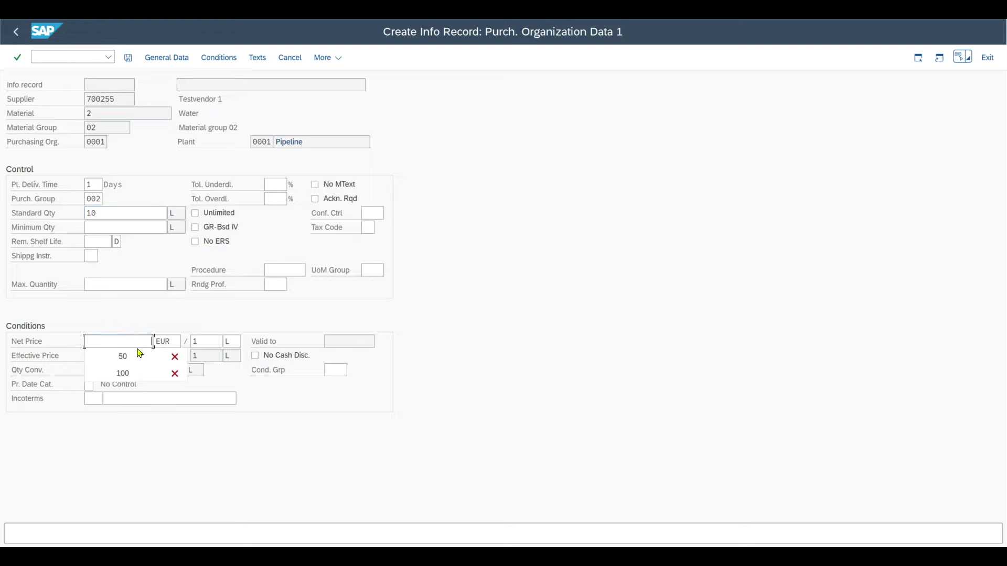
pyautogui.click(138, 359)
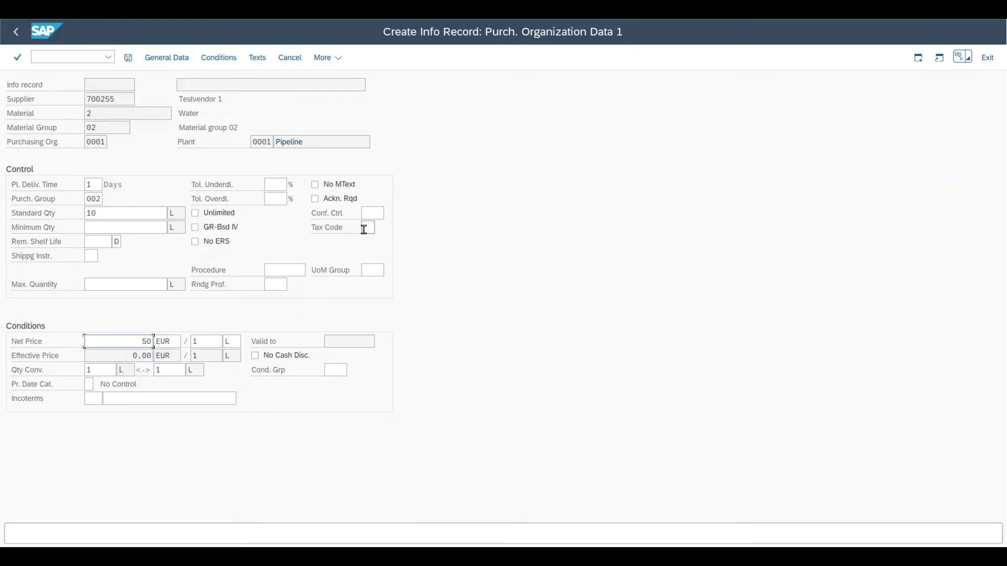
pyautogui.click(364, 230)
pyautogui.write('V0')
pyautogui.click(129, 60)
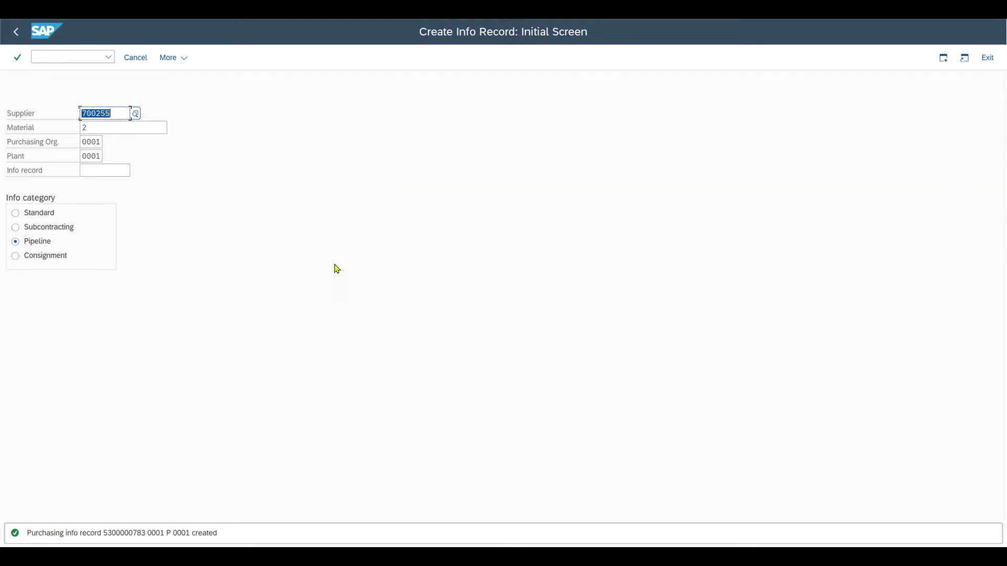
# Step: Start MIGO as a Goods Issue with reference type Other
pyautogui.click(77, 57)
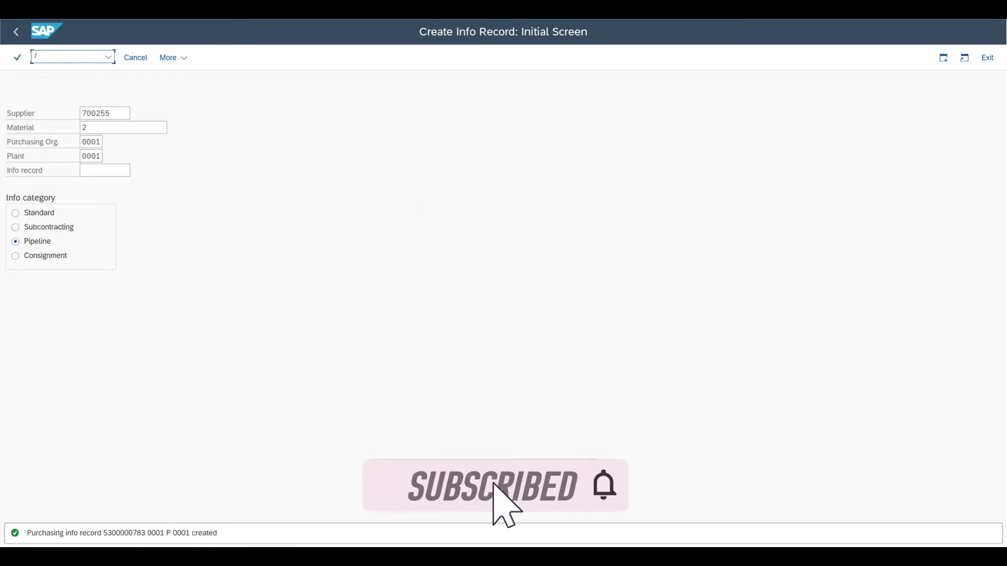
pyautogui.write('/nmigo')
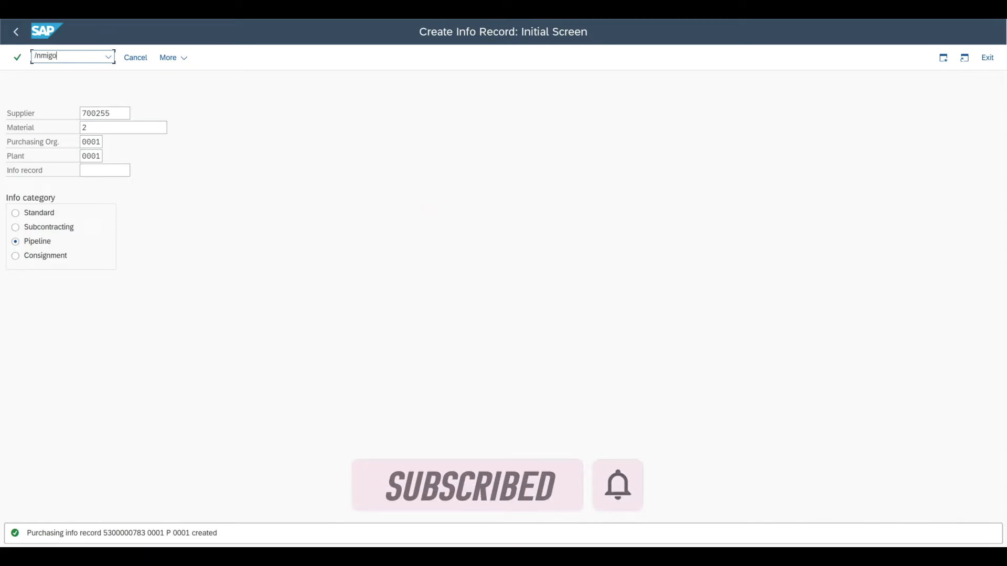
pyautogui.press('Return')
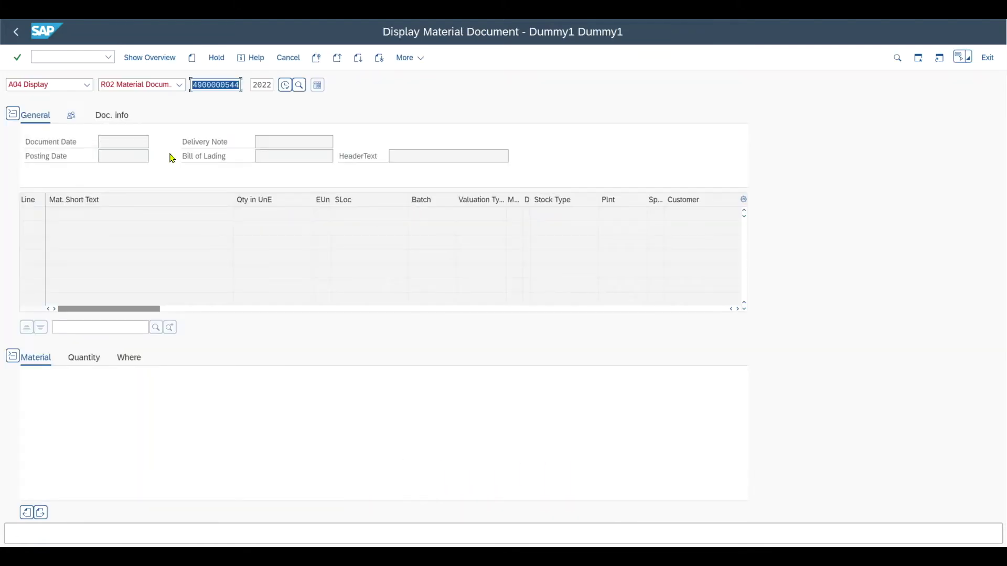
pyautogui.click(87, 85)
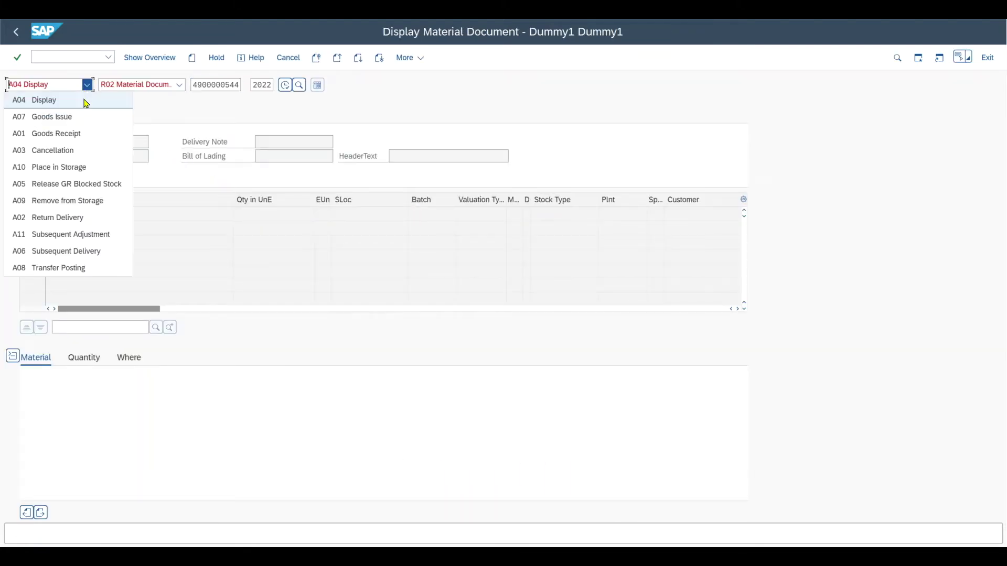
pyautogui.click(84, 116)
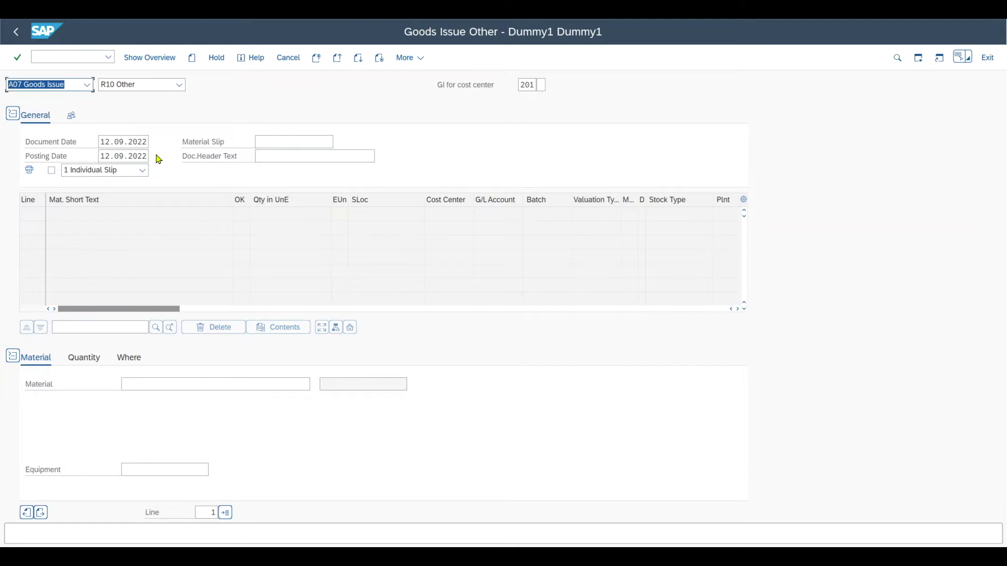
pyautogui.click(159, 88)
pyautogui.click(231, 92)
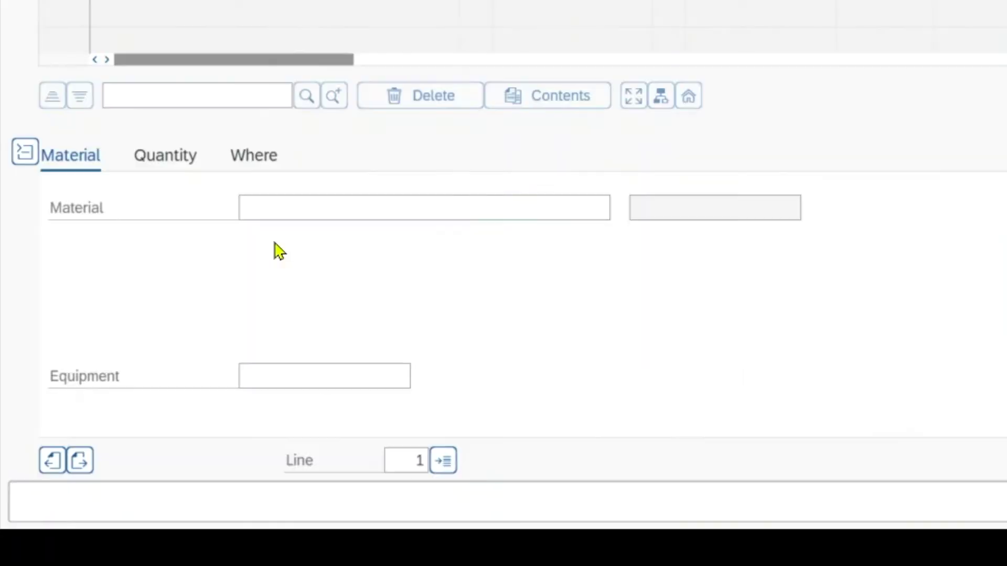
# Step: Add an item for material 2 (Water) with quantity 100
pyautogui.click(145, 386)
pyautogui.write('2')
pyautogui.press('Return')
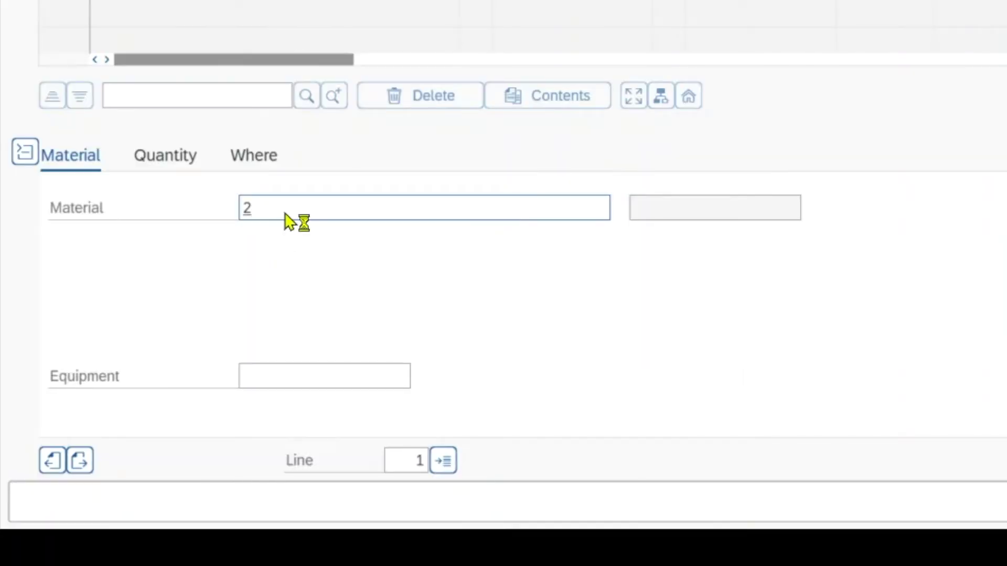
pyautogui.click(170, 165)
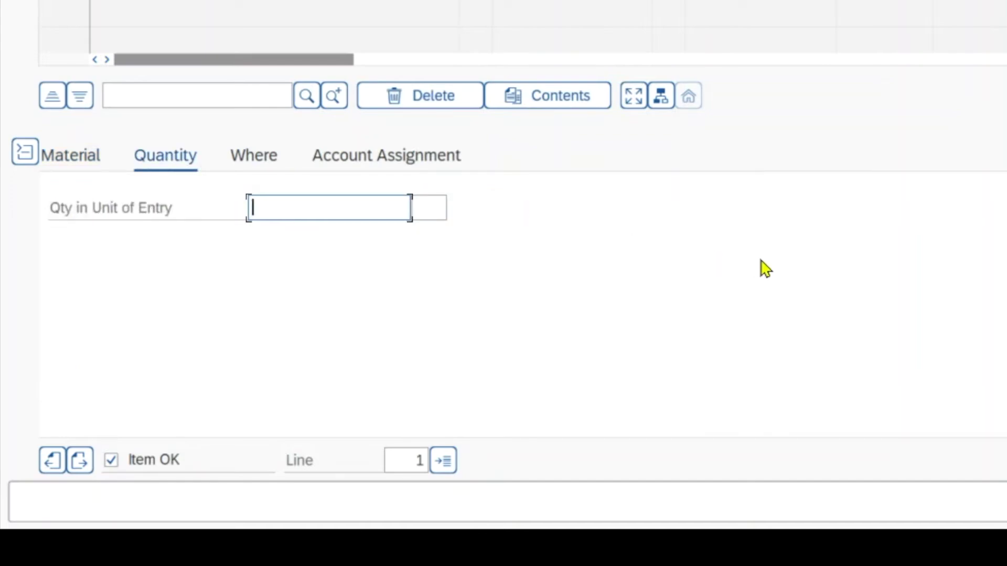
pyautogui.write('100')
pyautogui.press('Return')
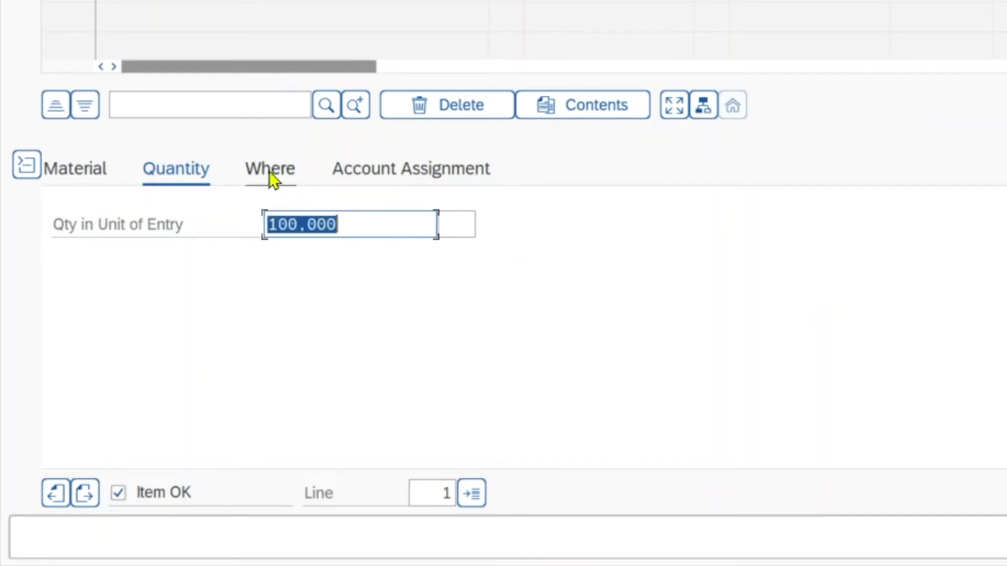
pyautogui.click(271, 173)
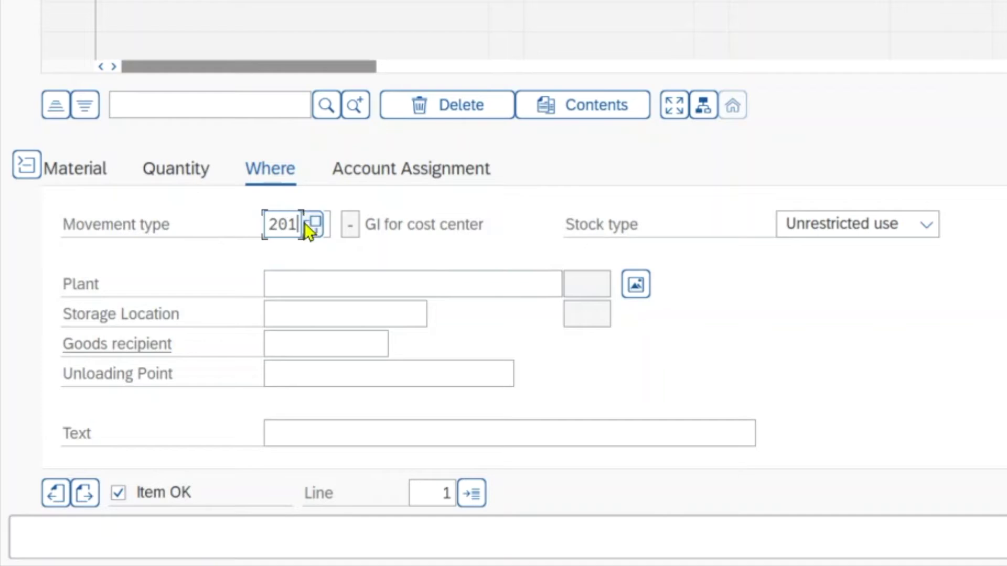
# Step: Set the item's movement type to 201 with special stock P for pipeline cost-center consumption
pyautogui.click(314, 224)
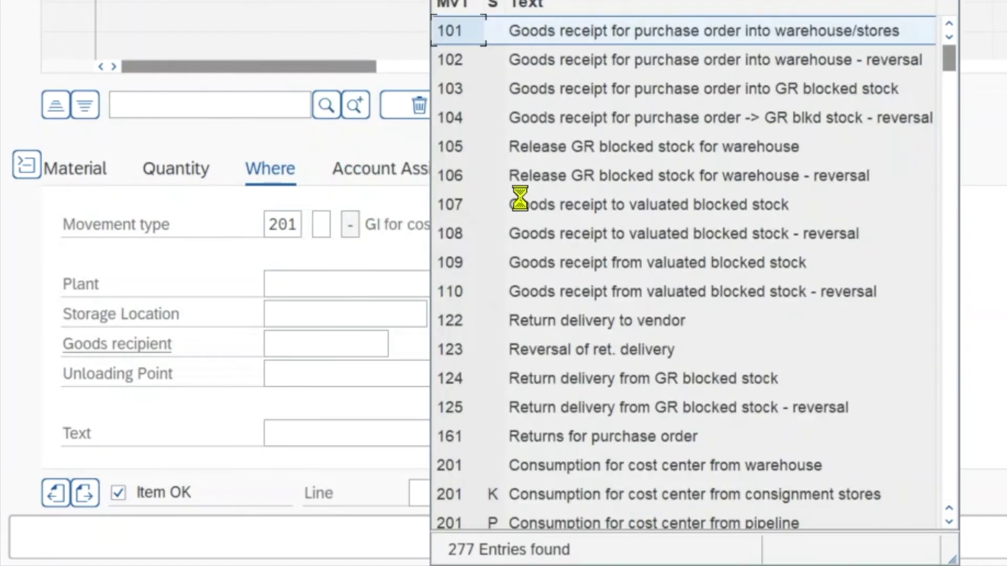
pyautogui.scroll(-6, 594, 220)
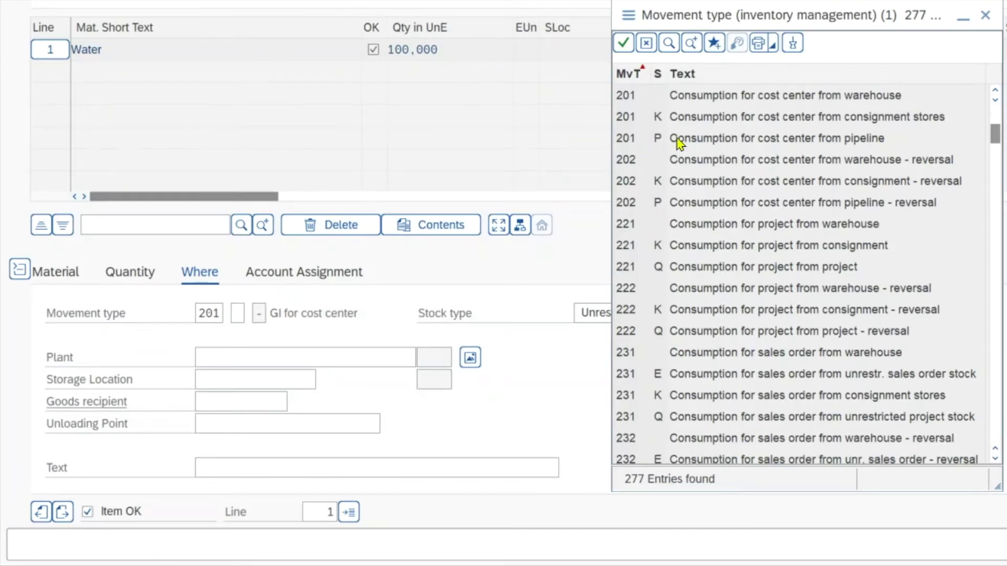
pyautogui.click(724, 143)
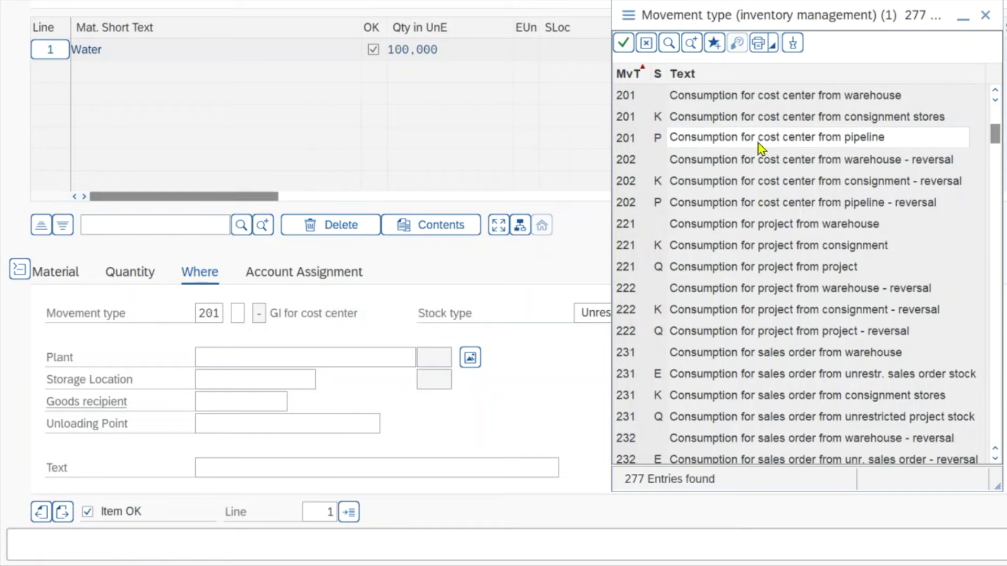
pyautogui.click(629, 145)
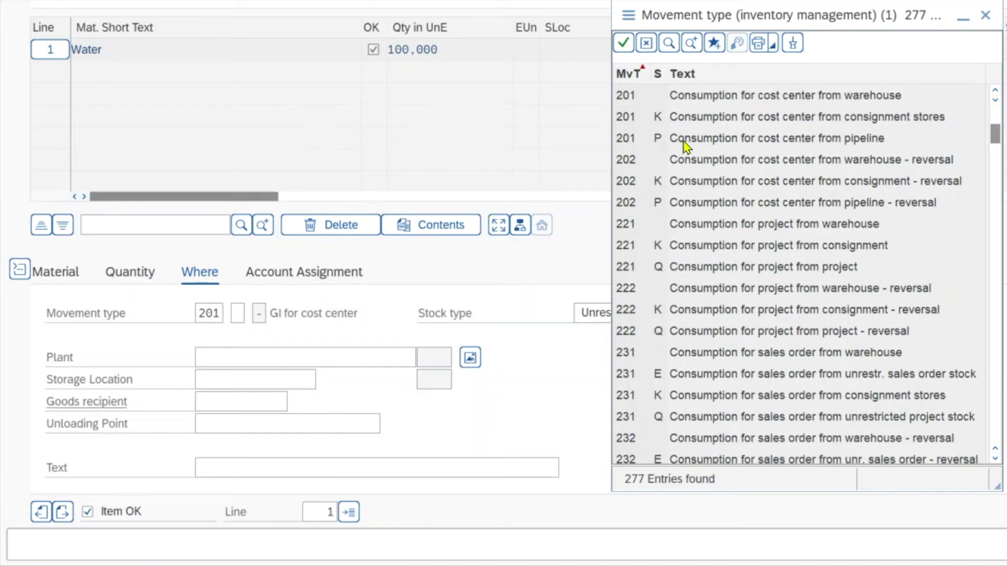
pyautogui.click(982, 20)
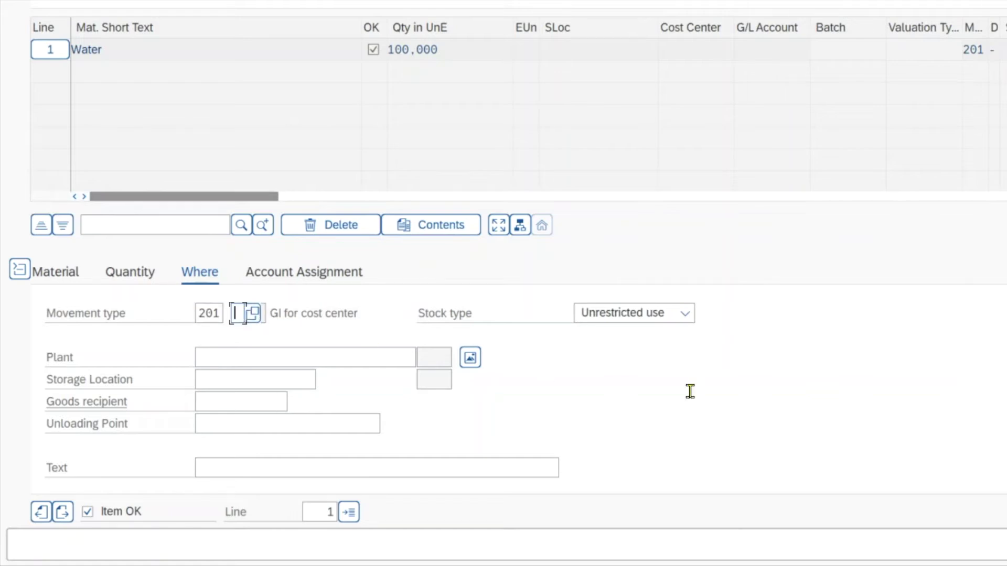
pyautogui.write('P')
pyautogui.press('Return')
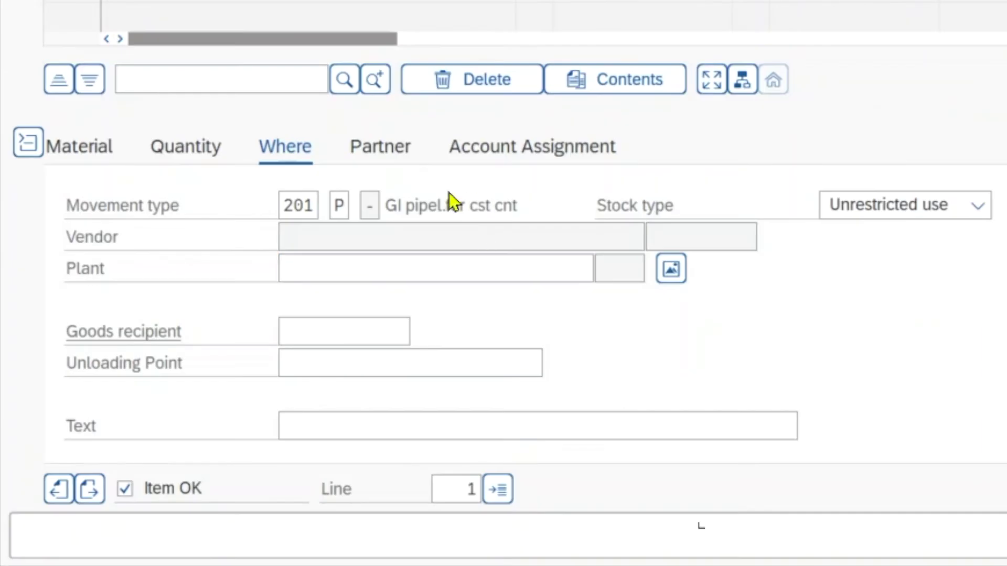
# Step: Enter the test vendor as the item's supplier on the Partner tab
pyautogui.click(387, 153)
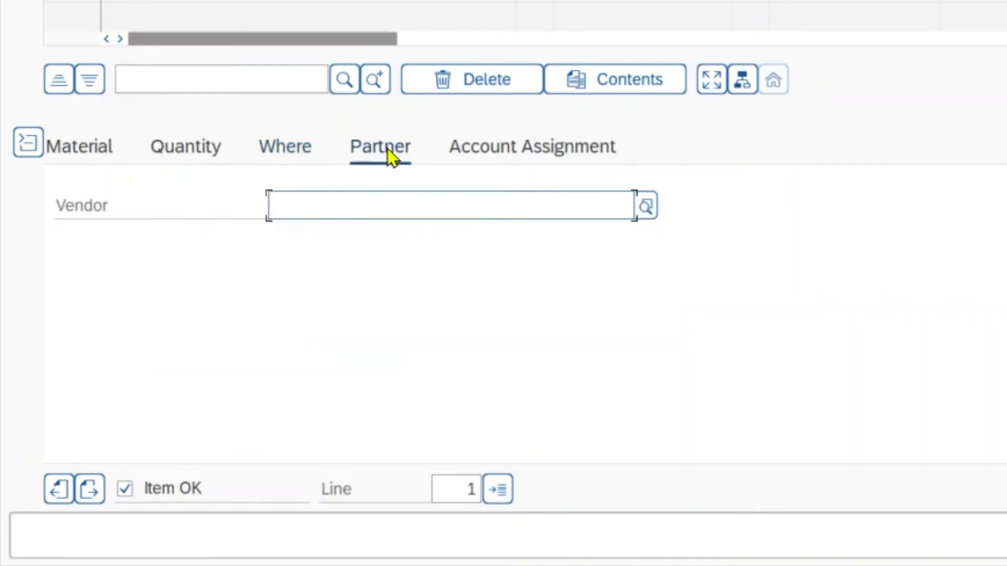
pyautogui.write('700255')
pyautogui.press('Return')
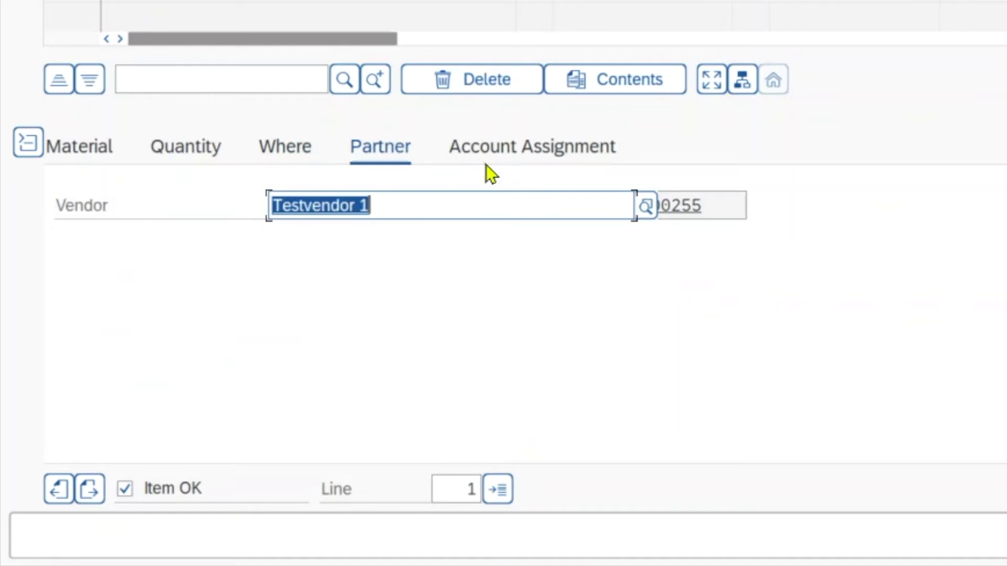
pyautogui.click(494, 151)
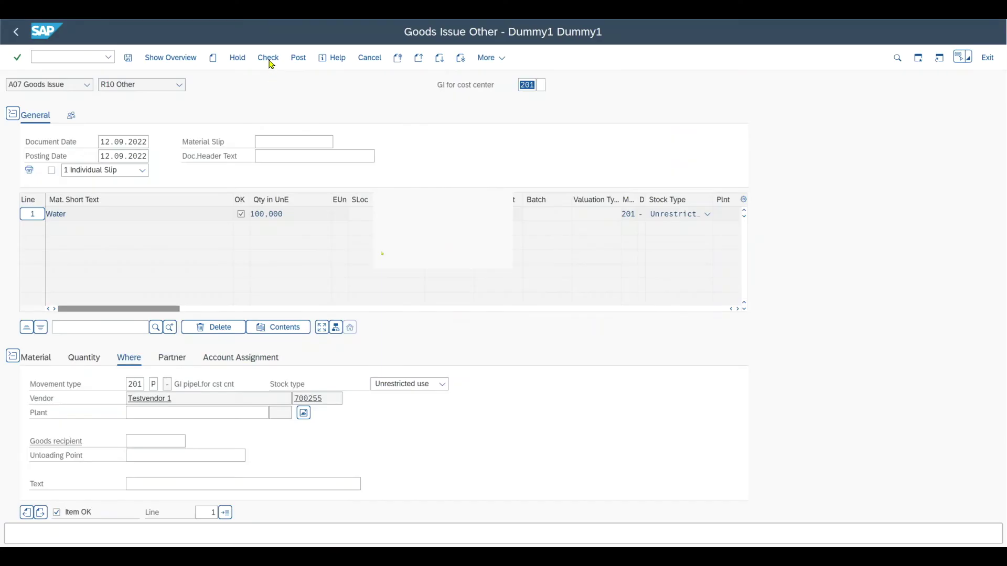
# Step: Fill in plant 0001 after the check, recheck, and post the goods issue
pyautogui.click(269, 62)
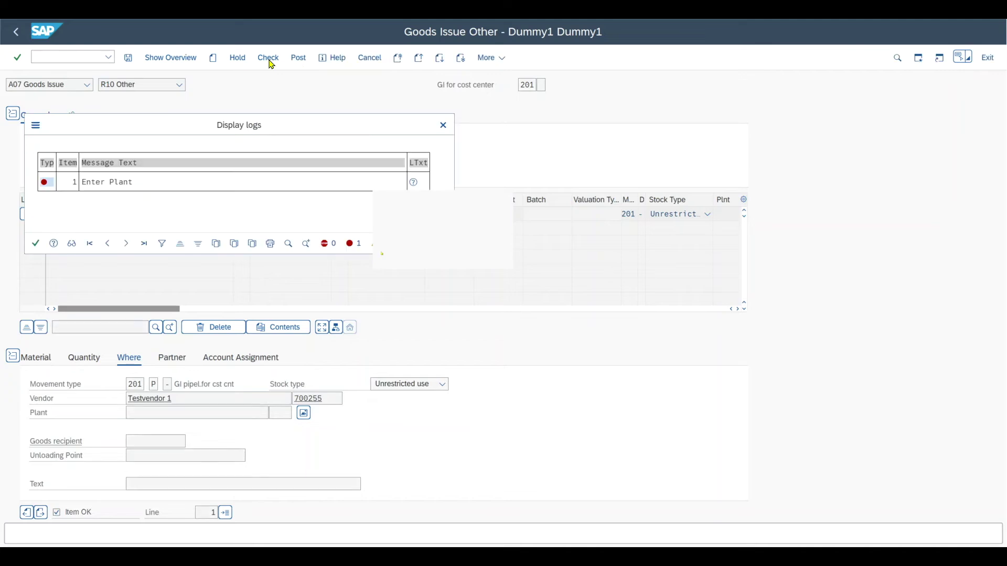
pyautogui.click(443, 125)
pyautogui.click(157, 413)
pyautogui.click(151, 425)
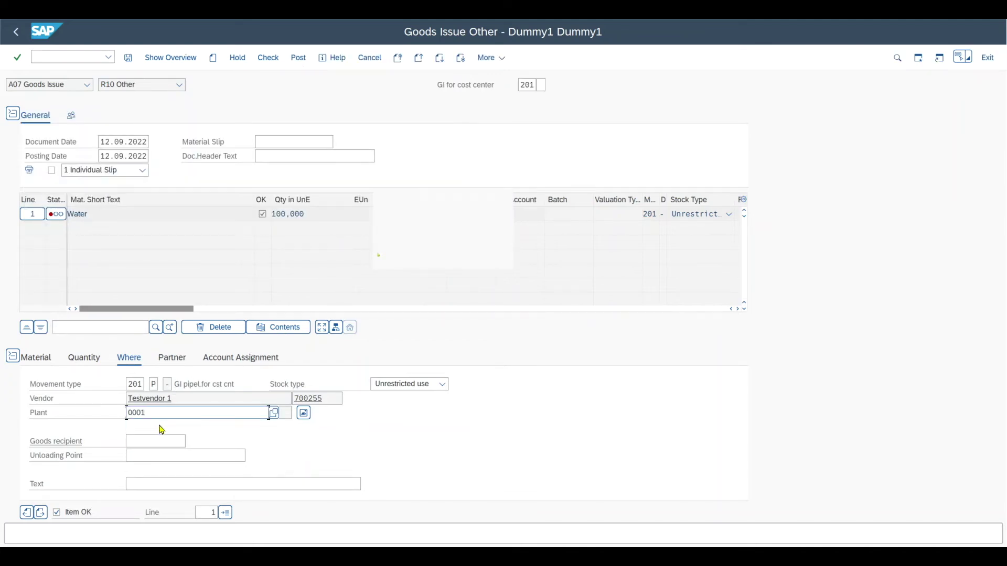
pyautogui.click(269, 59)
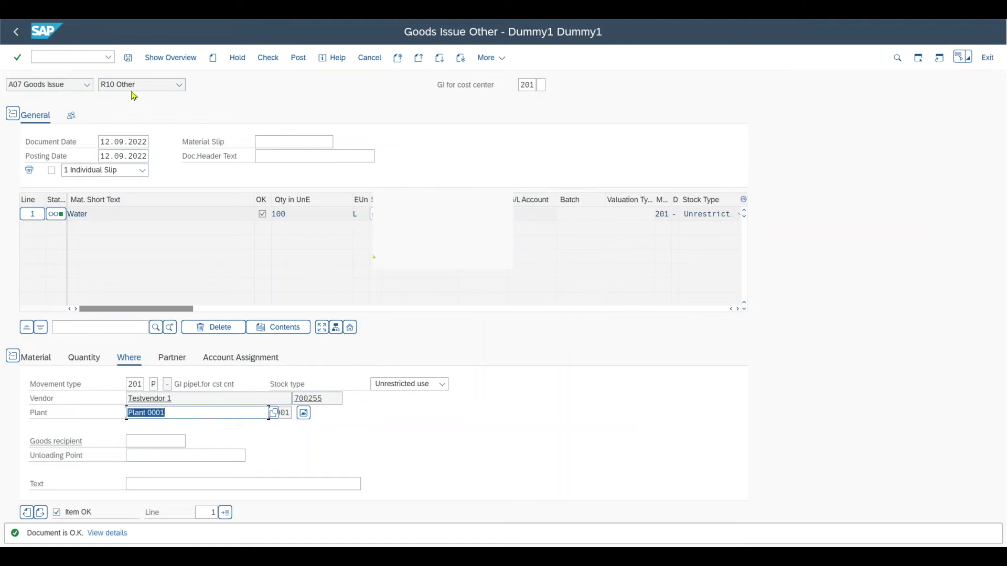
pyautogui.click(128, 59)
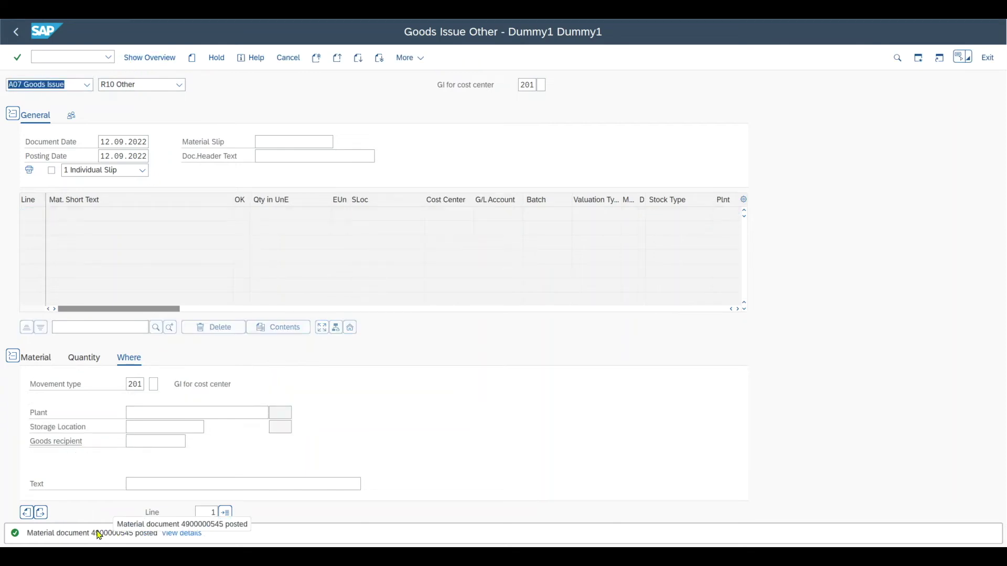
pyautogui.click(99, 535)
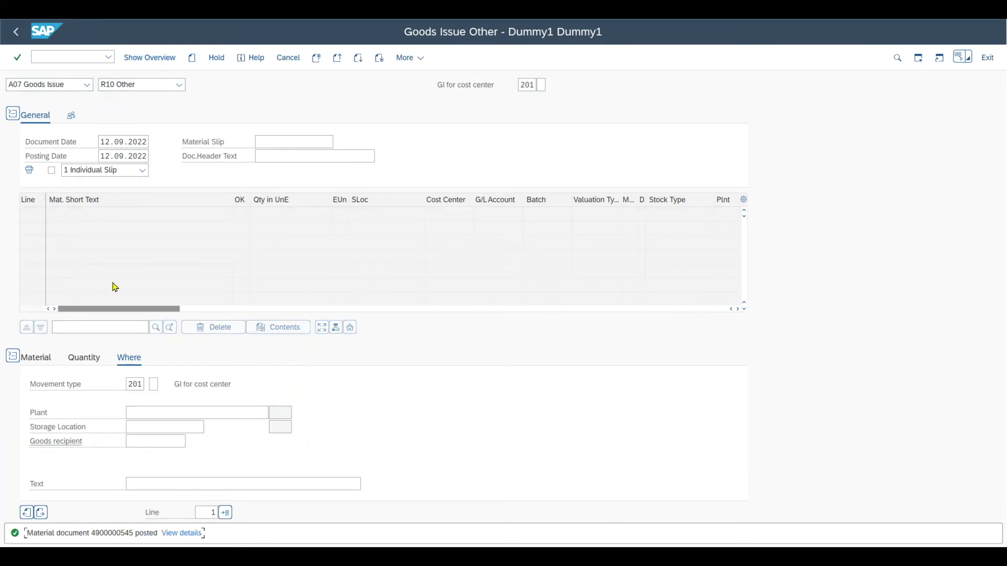
pyautogui.click(86, 84)
# Step: Display the posted document's FI entry, inspecting the consignment payables and raw-material consumption lines
pyautogui.click(72, 116)
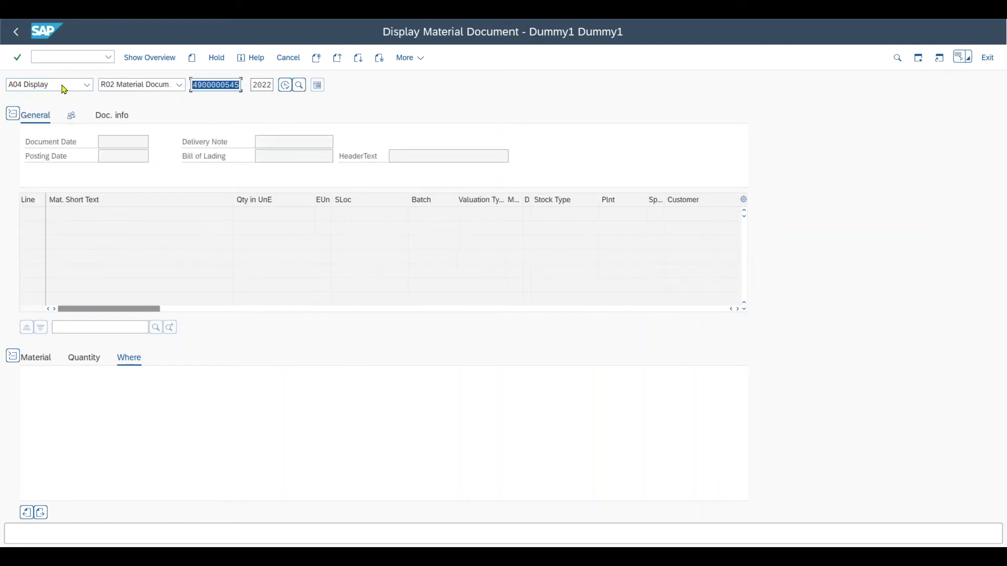
pyautogui.click(285, 85)
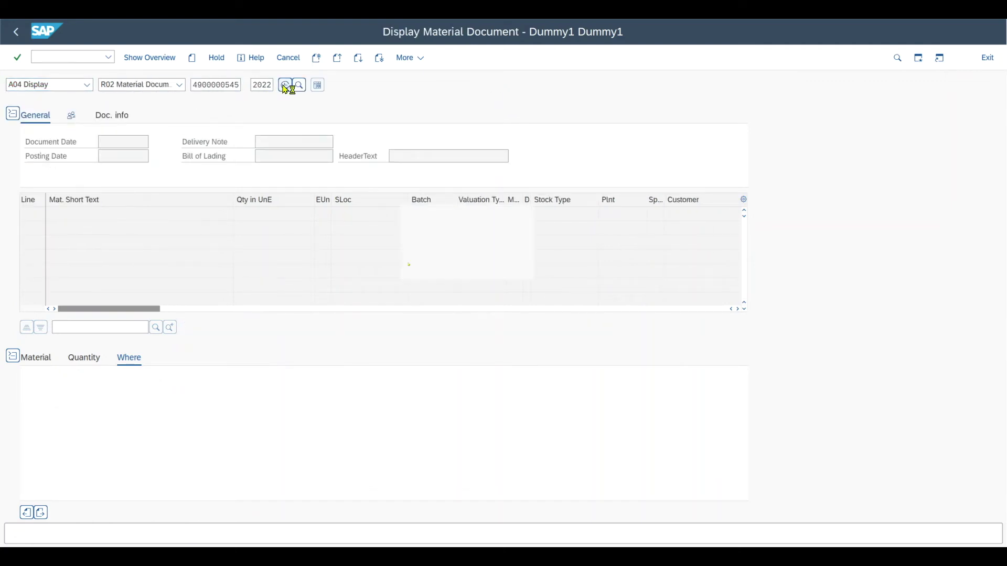
pyautogui.click(123, 119)
pyautogui.click(431, 147)
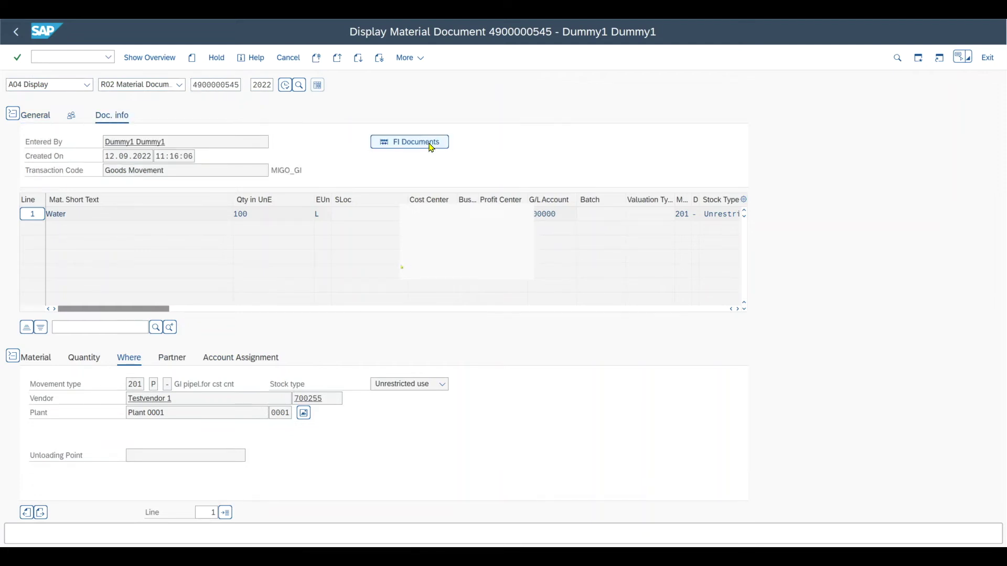
pyautogui.doubleClick(90, 150)
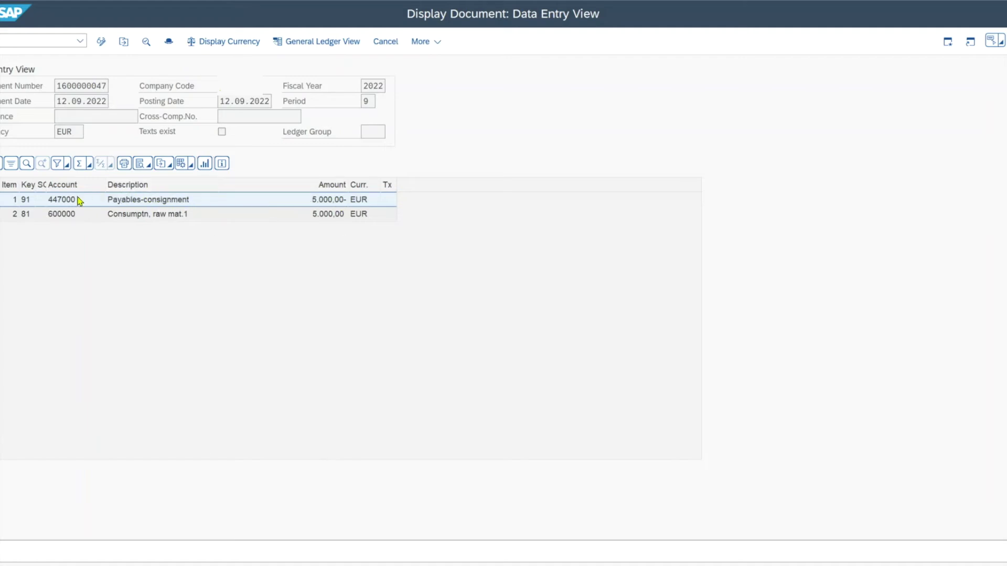
pyautogui.click(157, 199)
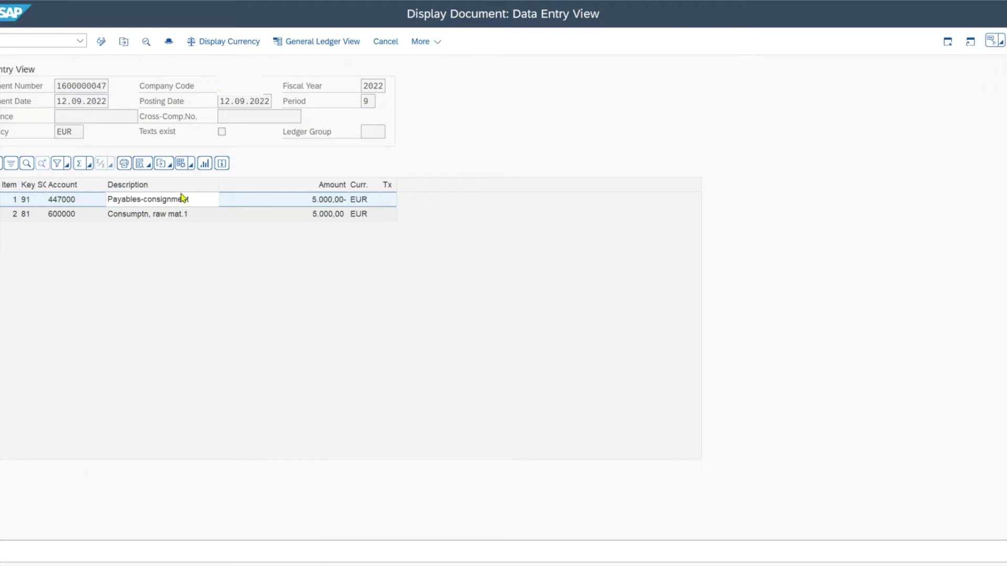
pyautogui.click(154, 215)
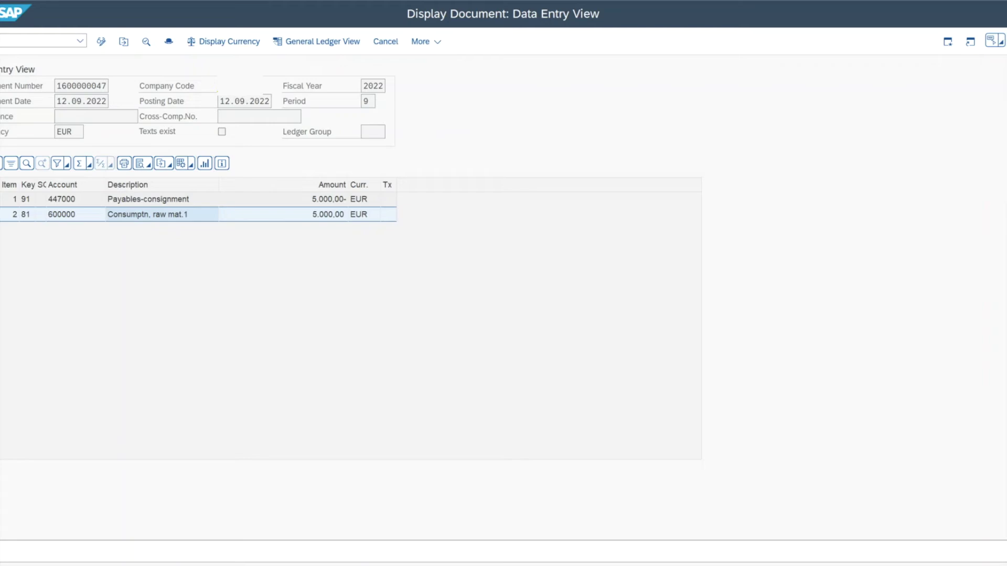
pyautogui.click(19, 39)
# Step: Enter invoicing party 700255 under the Company Code/Invoicing key combination; the KONS condition record already exists
pyautogui.press('Return')
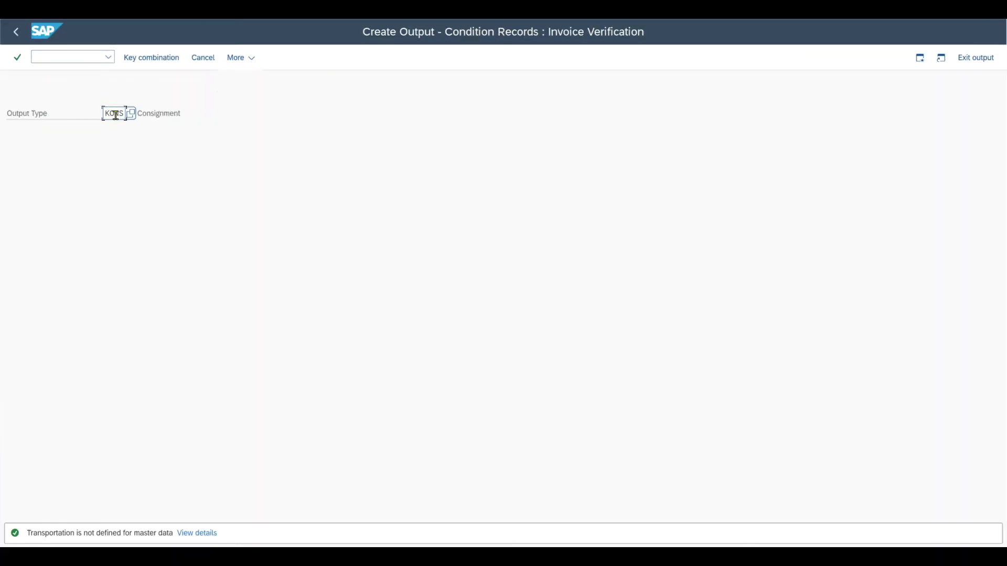
pyautogui.press('Return')
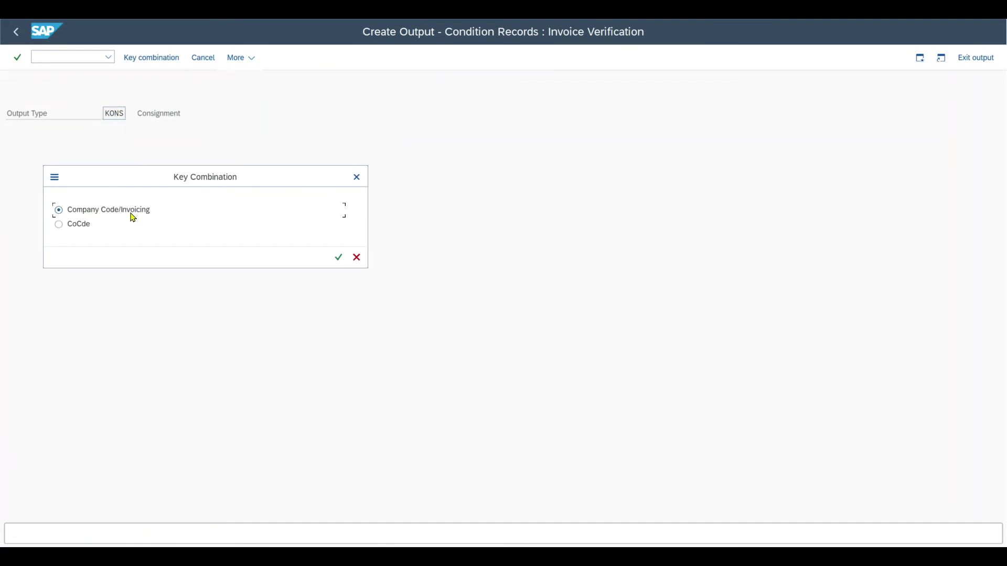
pyautogui.click(338, 258)
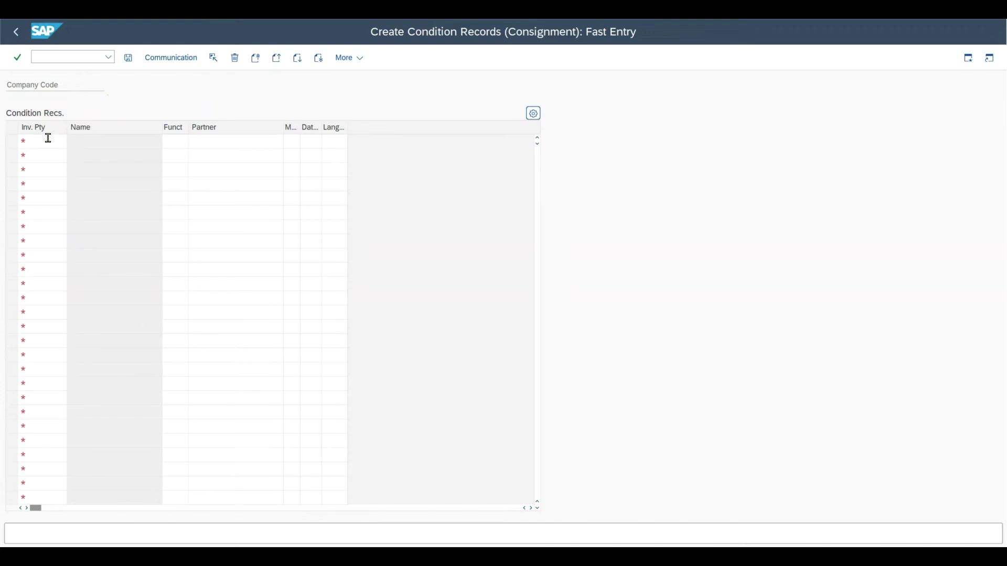
pyautogui.click(49, 139)
pyautogui.click(49, 158)
pyautogui.press('Return')
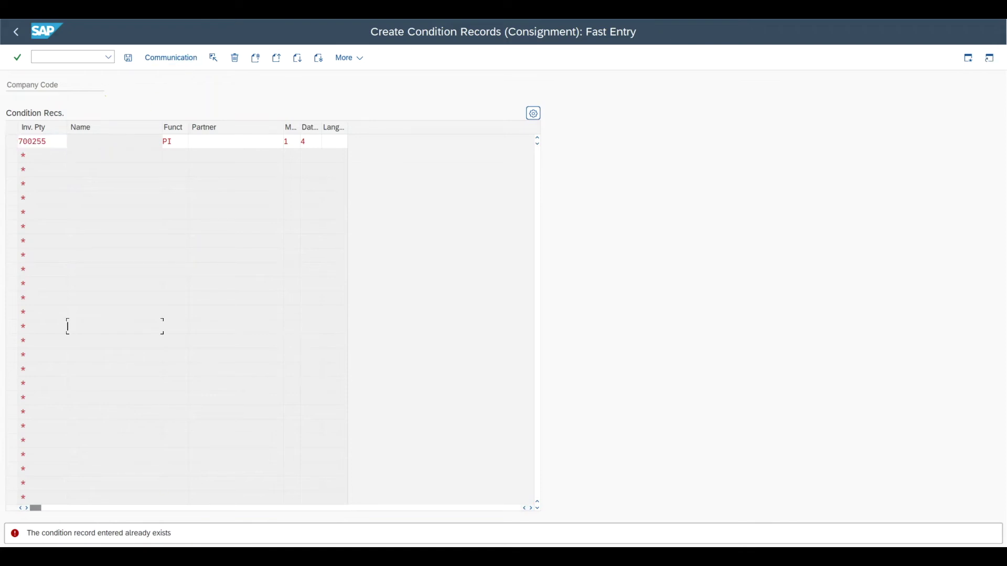
pyautogui.click(53, 54)
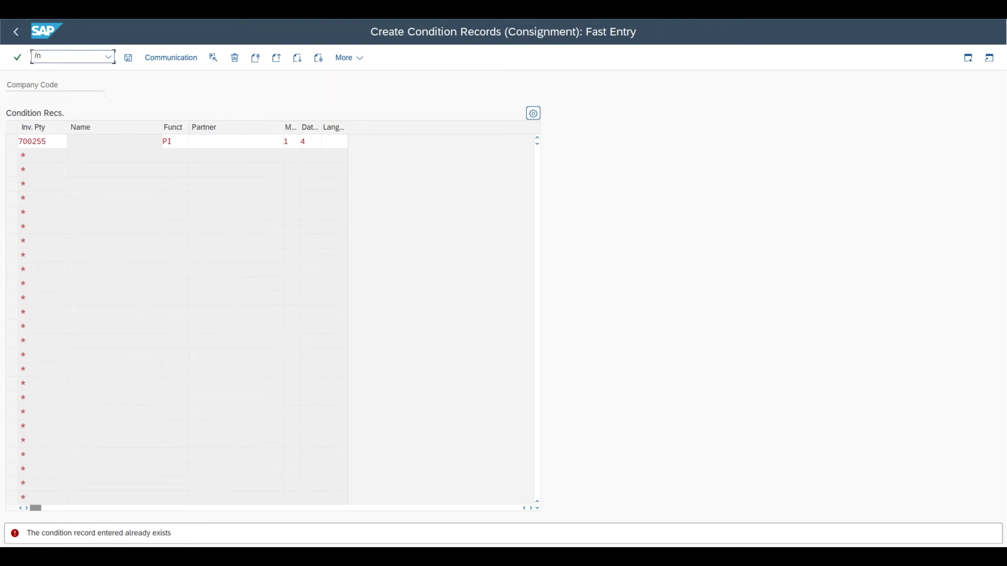
# Step: Display the 700255 KONS condition record's communication settings: output device LP01, storage mode Print only
pyautogui.press('Return')
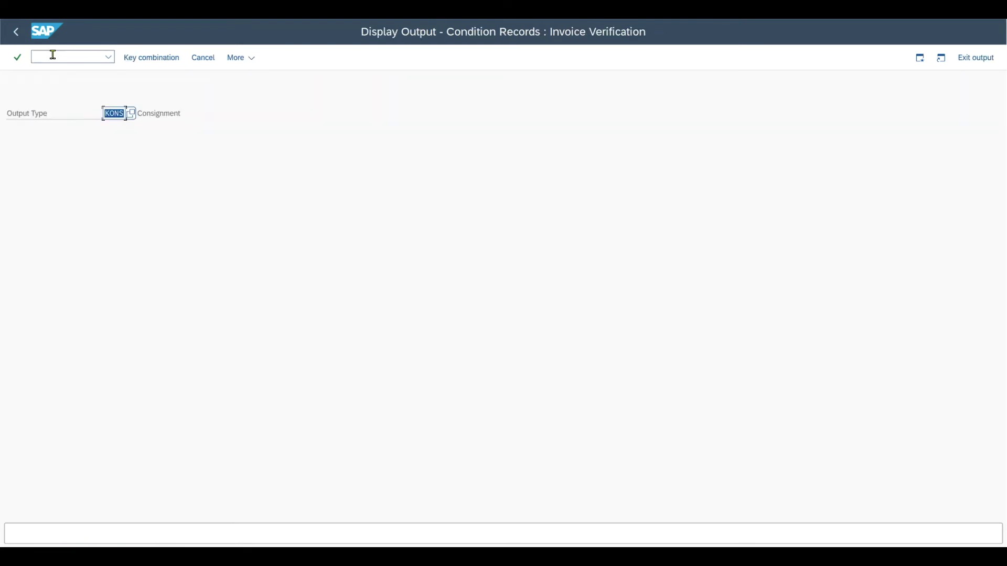
pyautogui.press('Return')
pyautogui.press('Return')
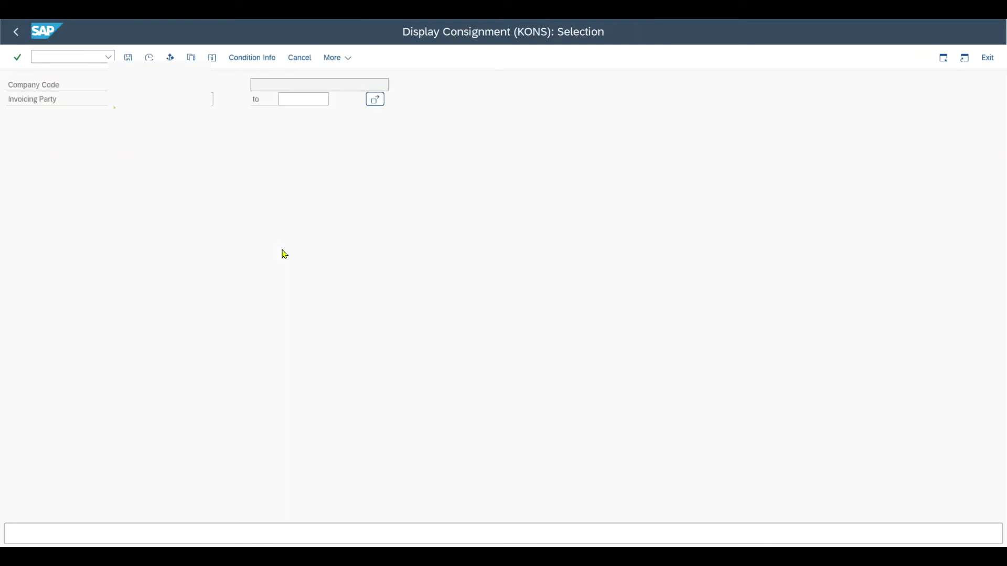
pyautogui.click(150, 57)
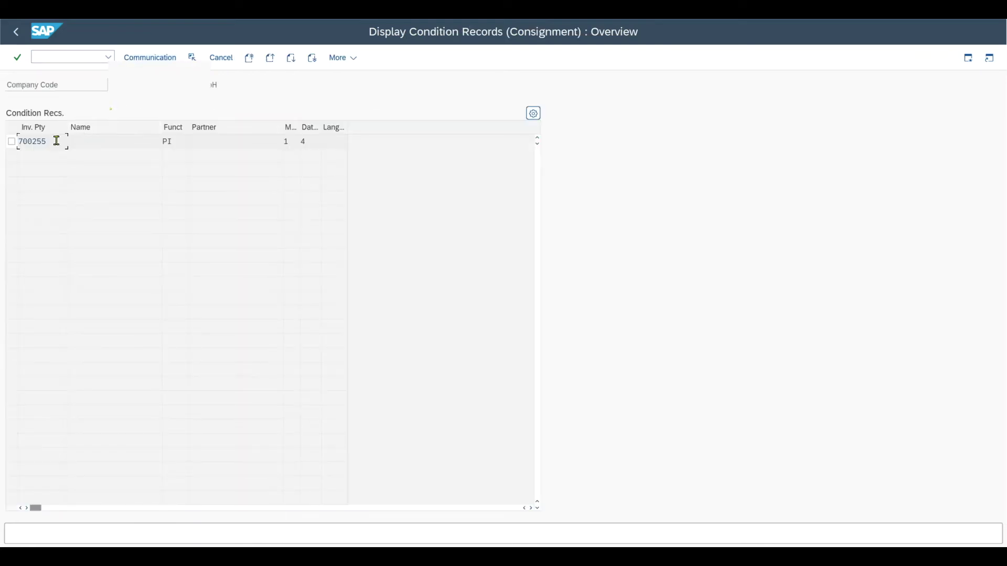
pyautogui.click(13, 143)
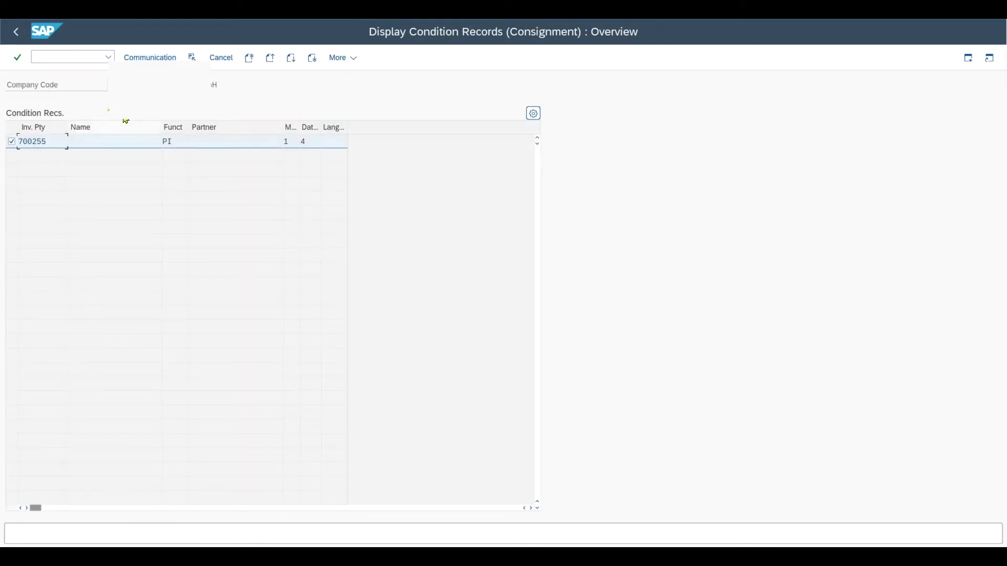
pyautogui.click(156, 57)
pyautogui.moveTo(152, 170); pyautogui.dragTo(90, 170)
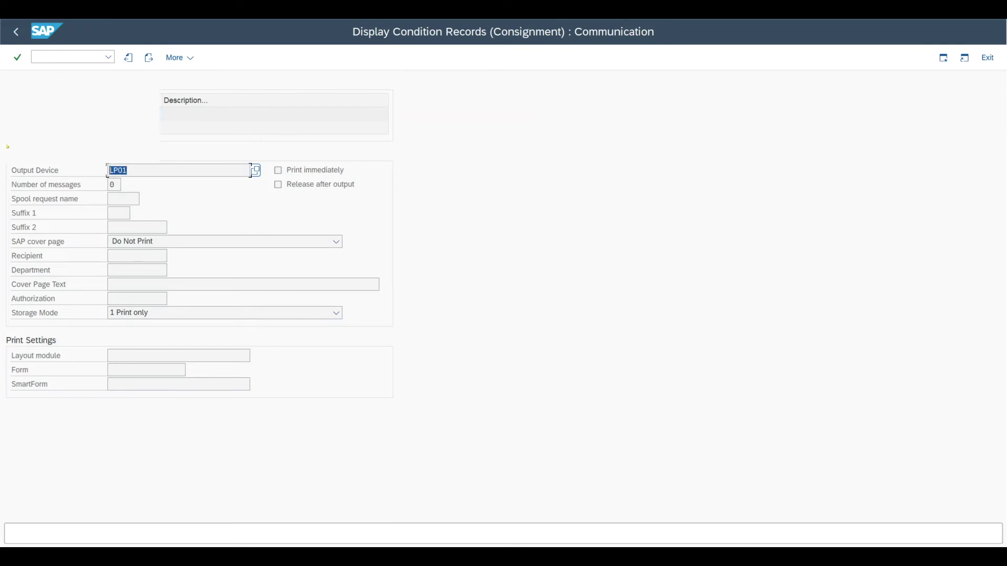
pyautogui.click(47, 57)
# Step: In MRKO, list pipeline-only withdrawals for the supplier, plant 0001 and material 2
pyautogui.write('/nmrko')
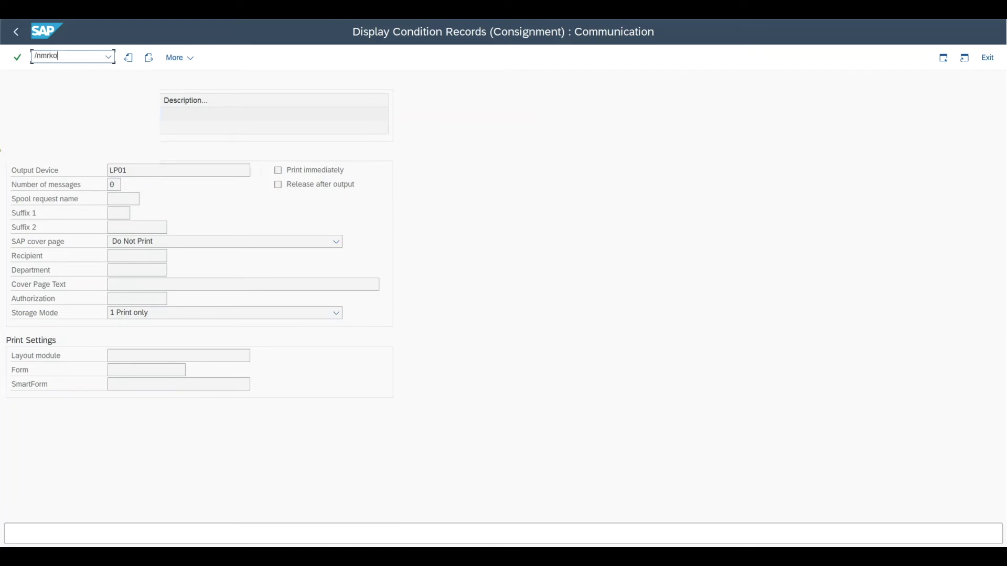
pyautogui.press('Return')
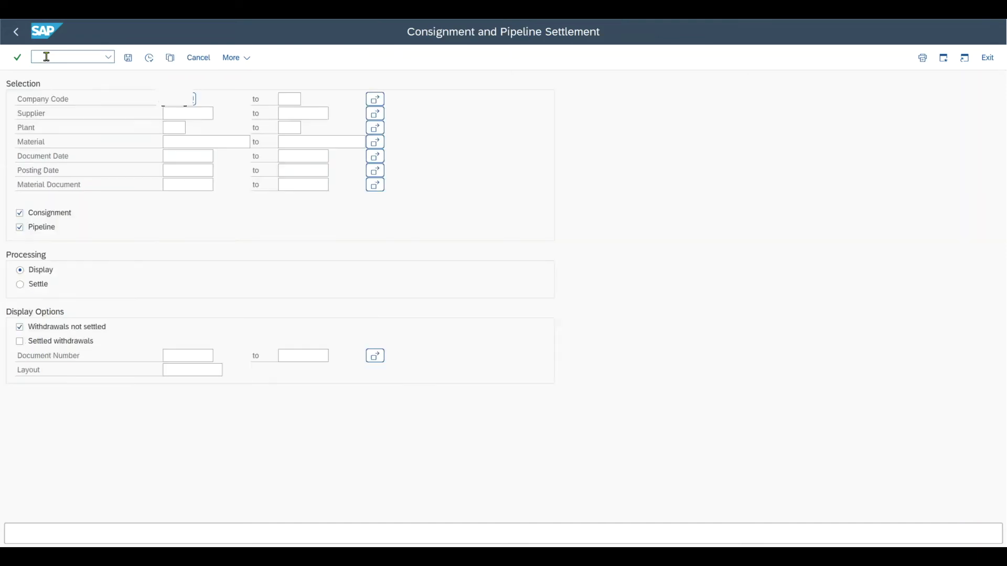
pyautogui.click(184, 113)
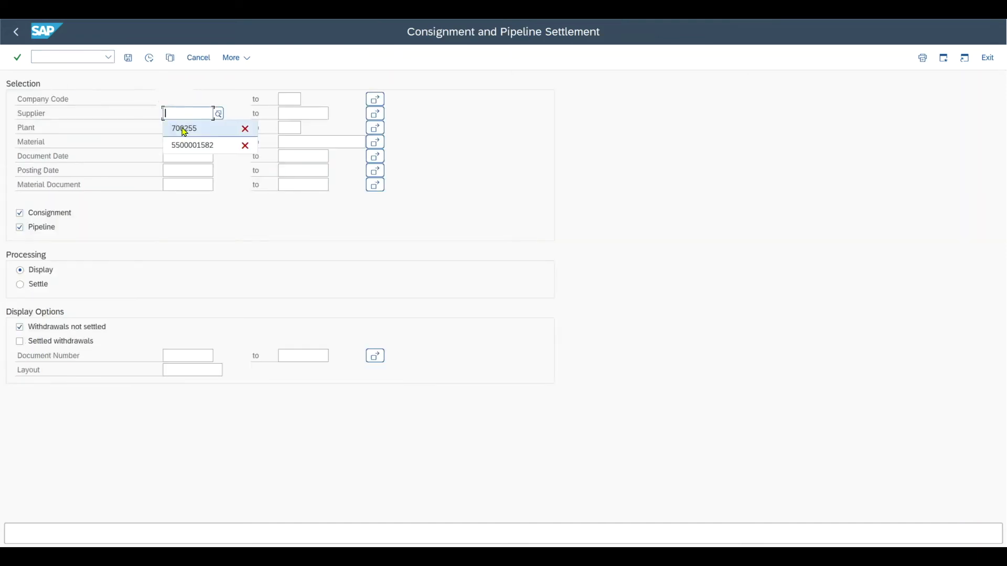
pyautogui.click(174, 127)
pyautogui.click(174, 127)
pyautogui.click(175, 138)
pyautogui.click(177, 141)
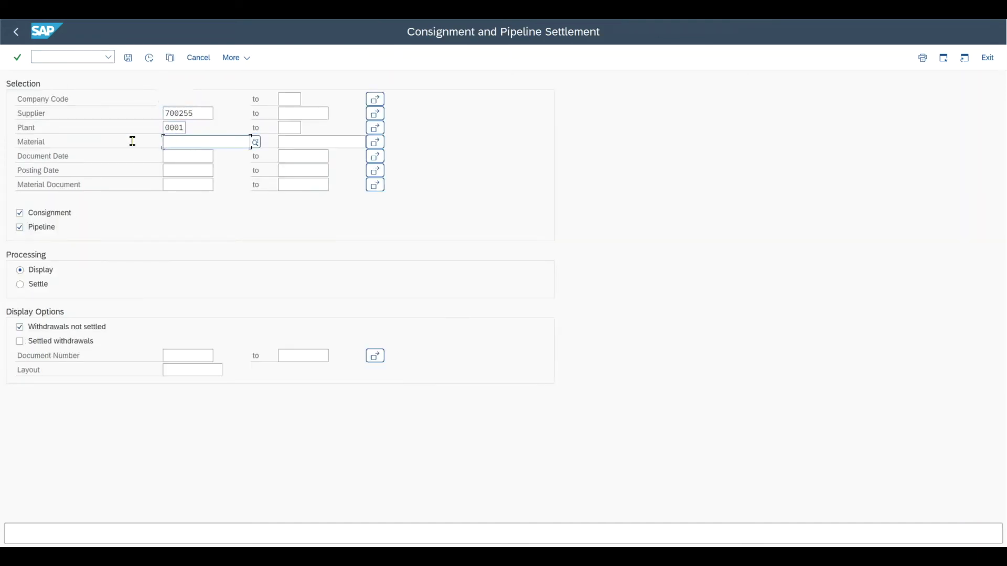
pyautogui.write('2')
pyautogui.click(54, 215)
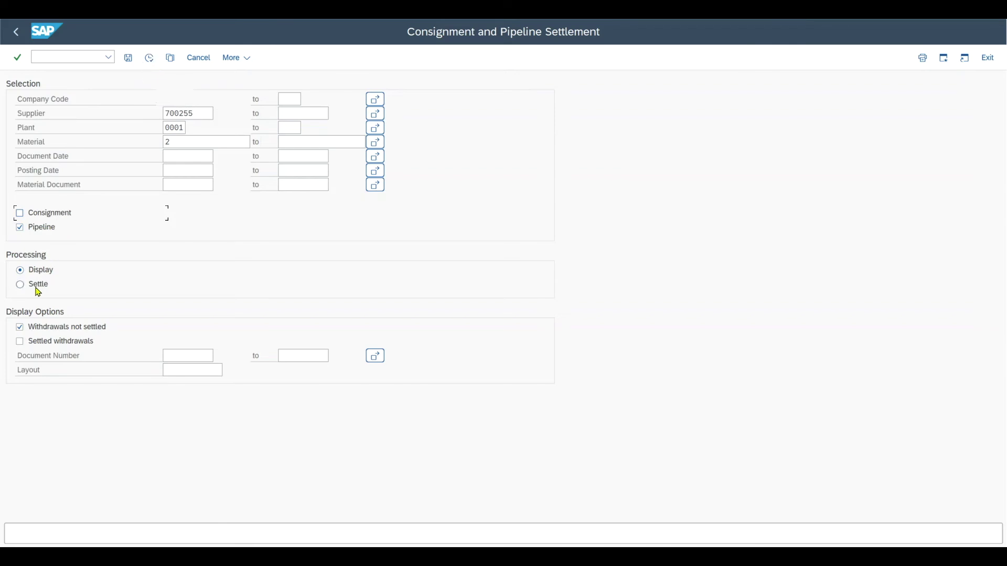
pyautogui.click(149, 58)
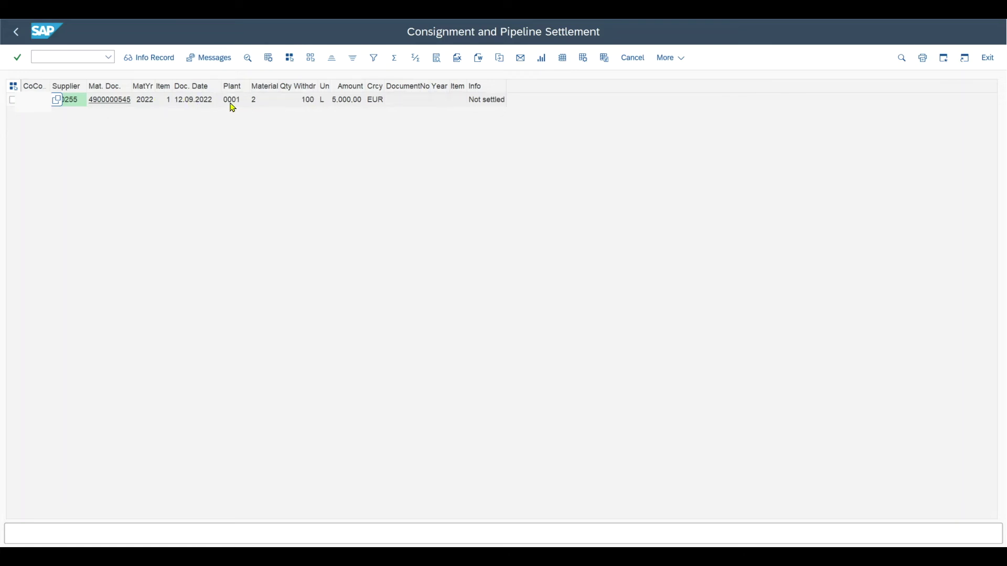
# Step: Review the unsettled withdrawal of material 2: 100 L for 5,000.00 EUR
pyautogui.click(277, 102)
pyautogui.doubleClick(264, 101)
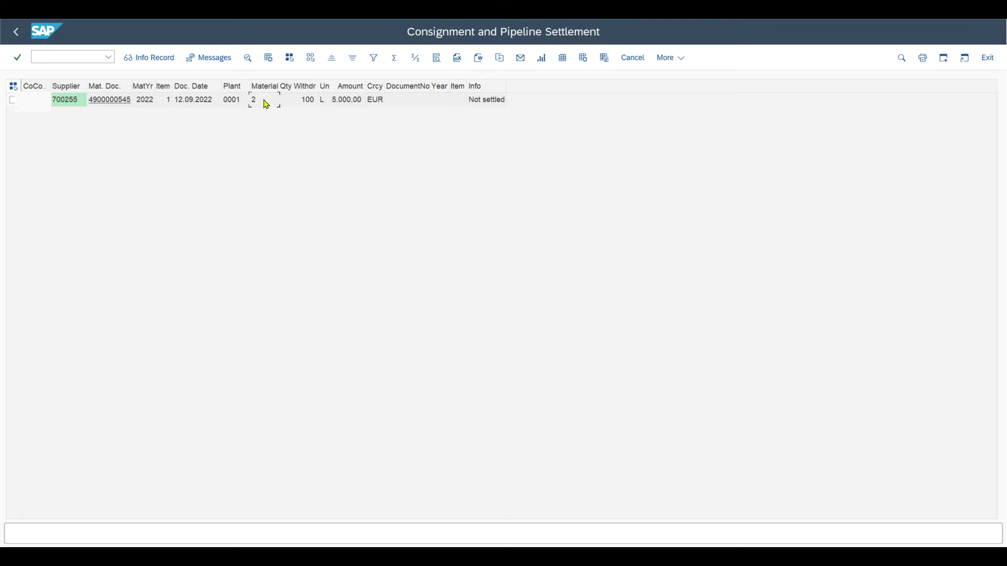
pyautogui.doubleClick(308, 101)
pyautogui.click(351, 100)
pyautogui.click(16, 34)
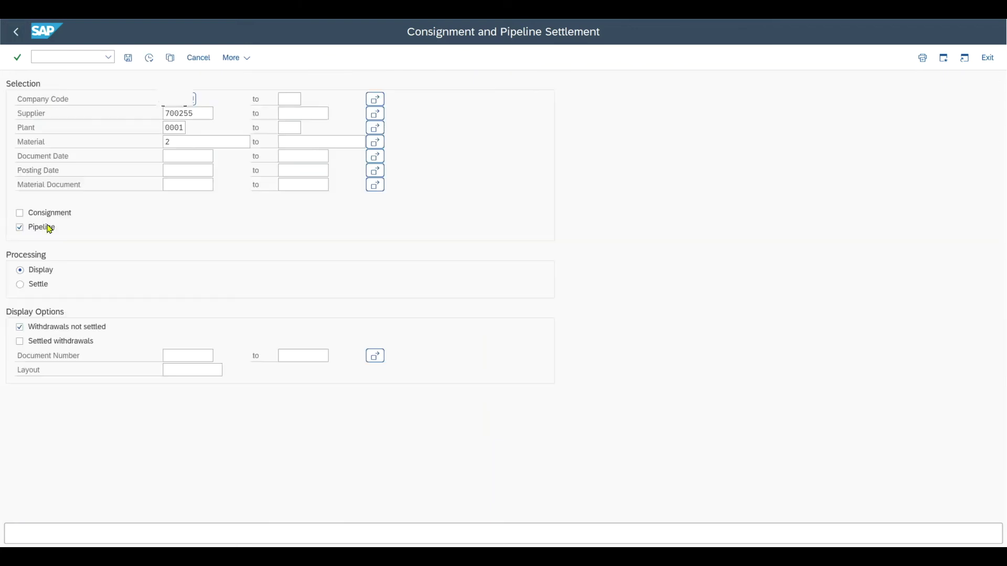
pyautogui.click(35, 286)
pyautogui.click(150, 57)
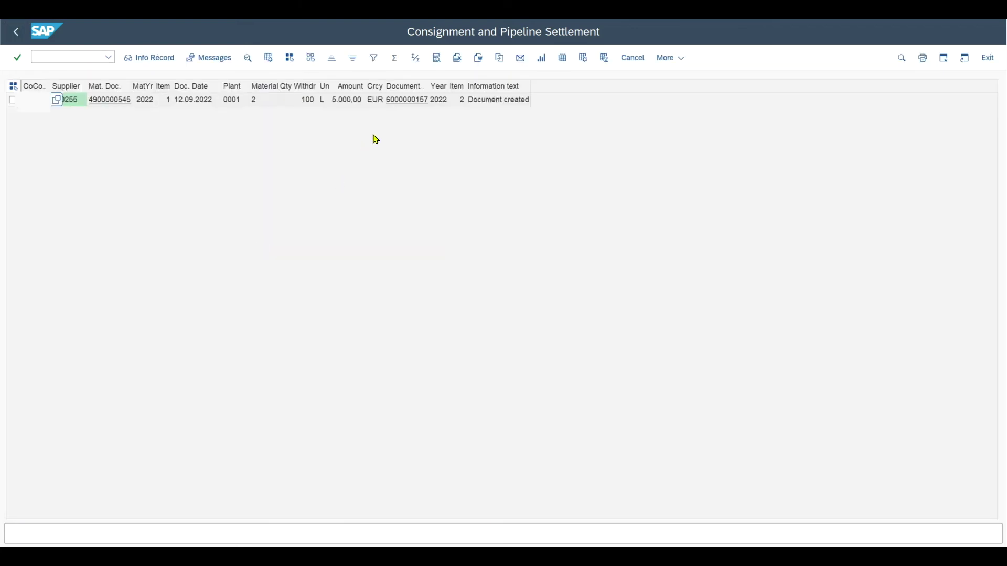
pyautogui.click(395, 101)
pyautogui.click(413, 104)
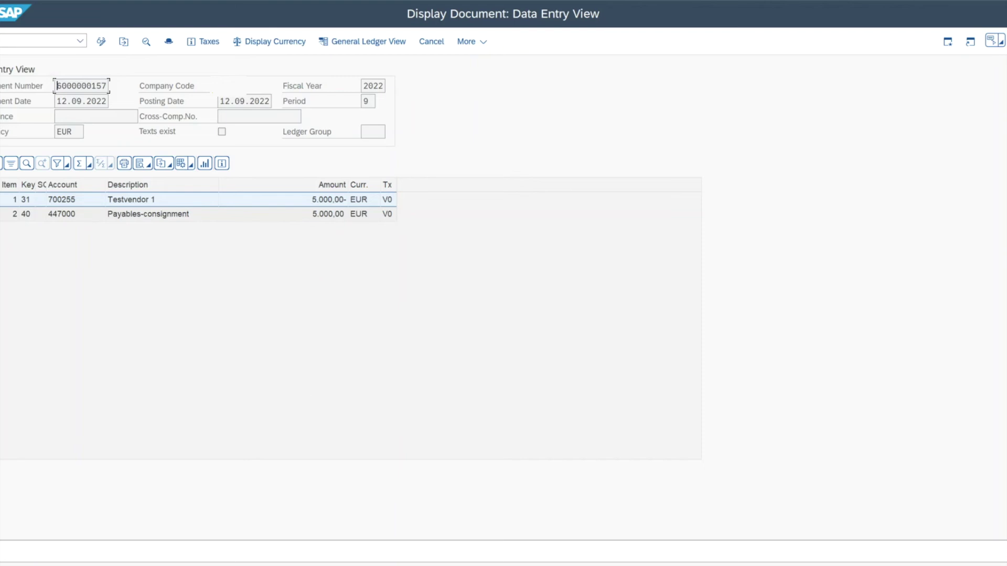
# Step: Check the vendor and Payables-consignment line items, then open invoice verification messages with /nmr91
pyautogui.click(162, 202)
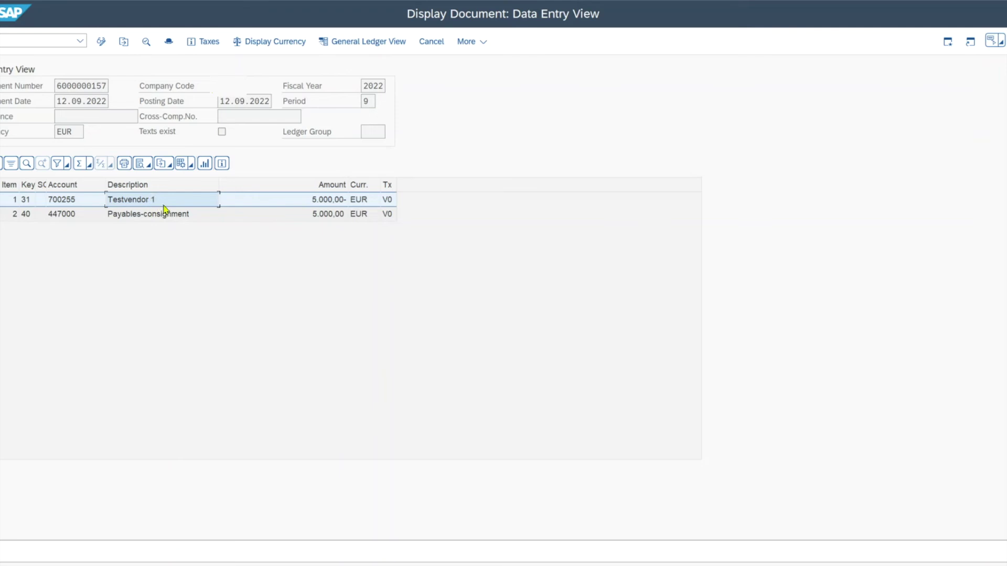
pyautogui.click(163, 217)
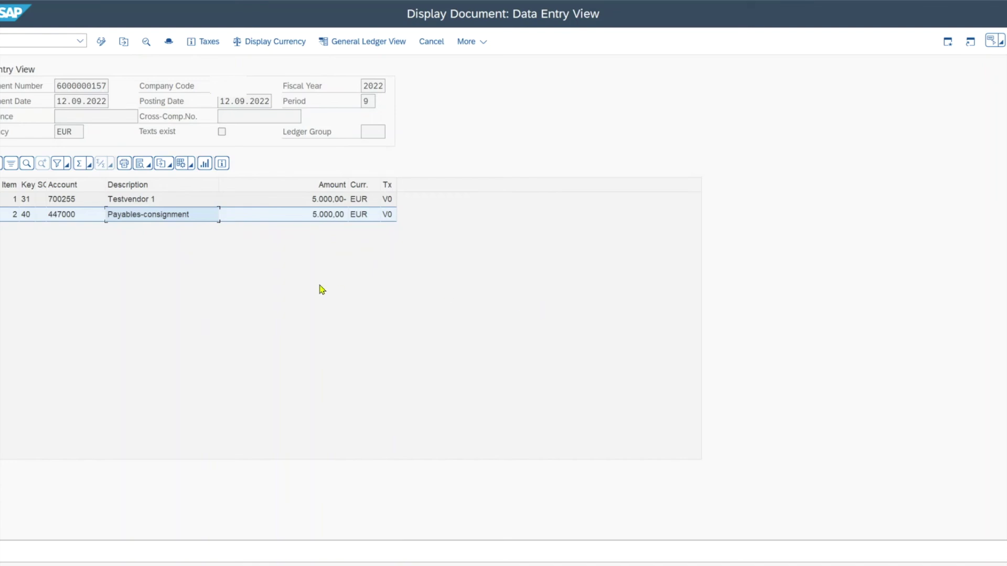
pyautogui.click(44, 41)
pyautogui.write('/nmr91')
pyautogui.press('Return')
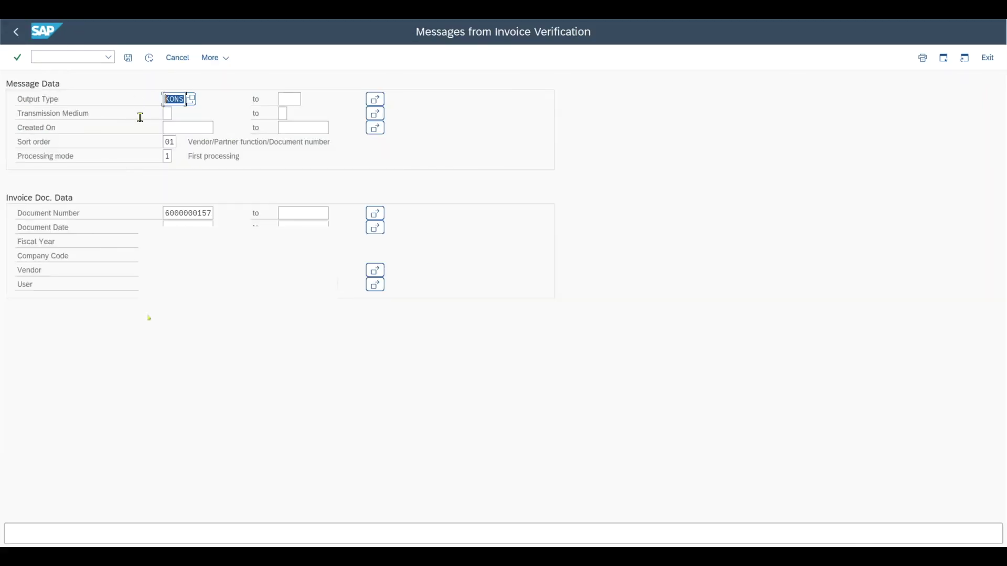
pyautogui.click(184, 130)
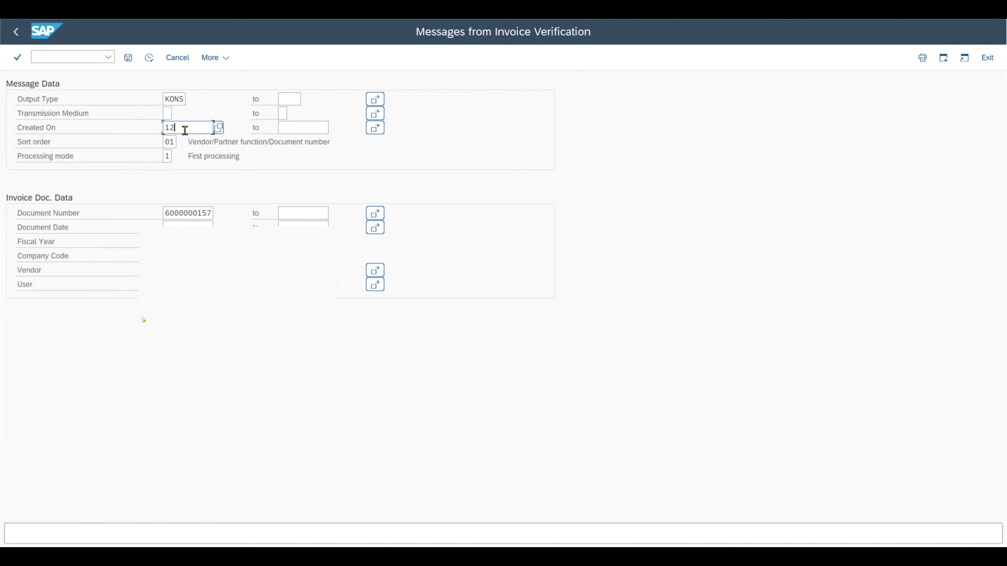
pyautogui.click(166, 114)
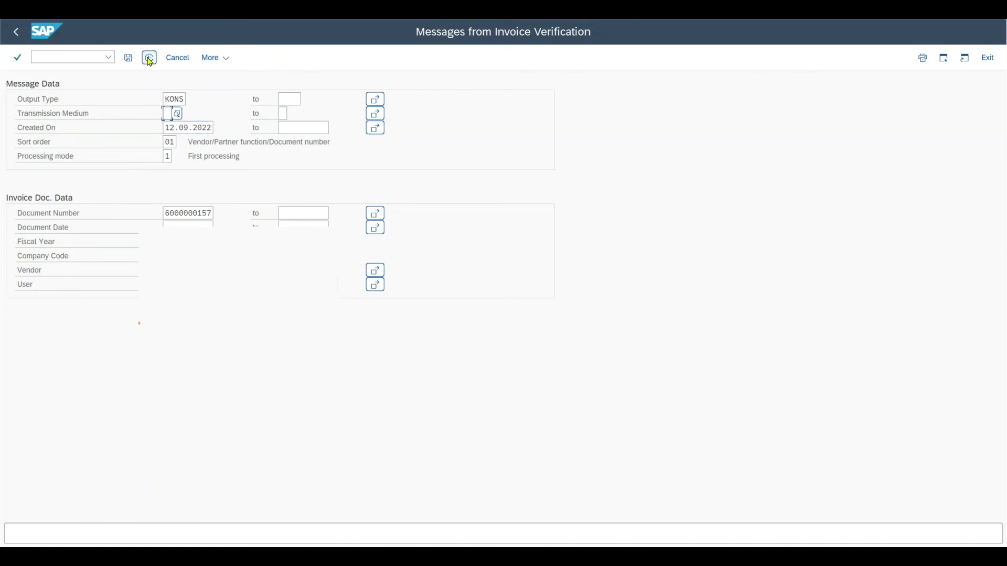
pyautogui.click(150, 59)
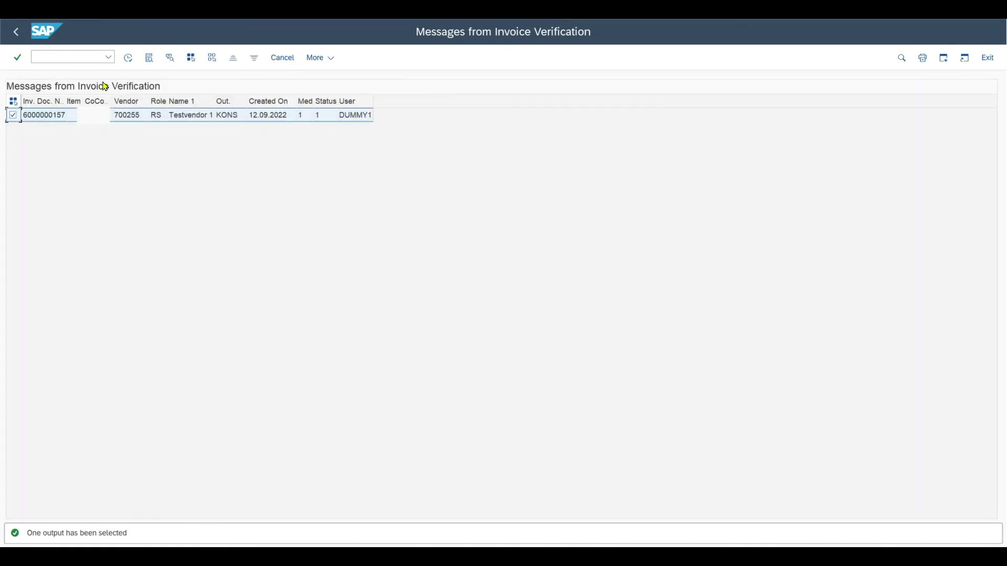
pyautogui.click(135, 61)
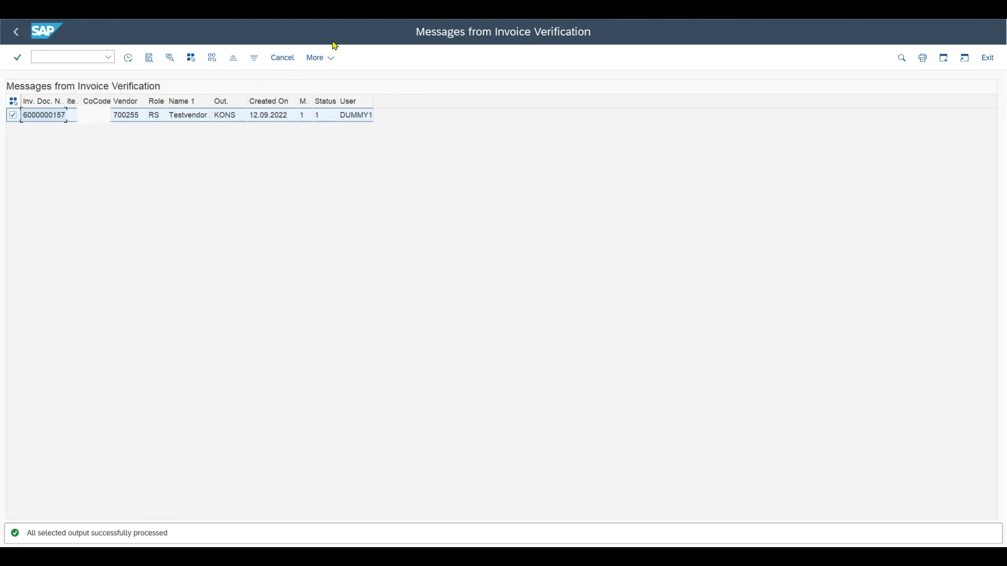
pyautogui.click(329, 58)
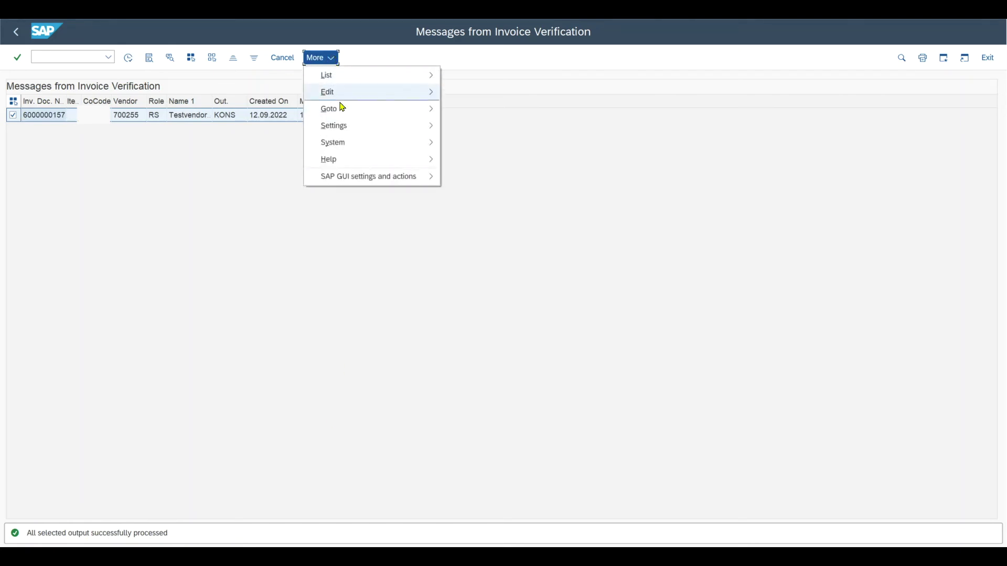
# Step: Show the LP01 print preview of the Pipelineabrechnung, then return to the Notepad summary
pyautogui.moveTo(343, 112)
pyautogui.click(461, 125)
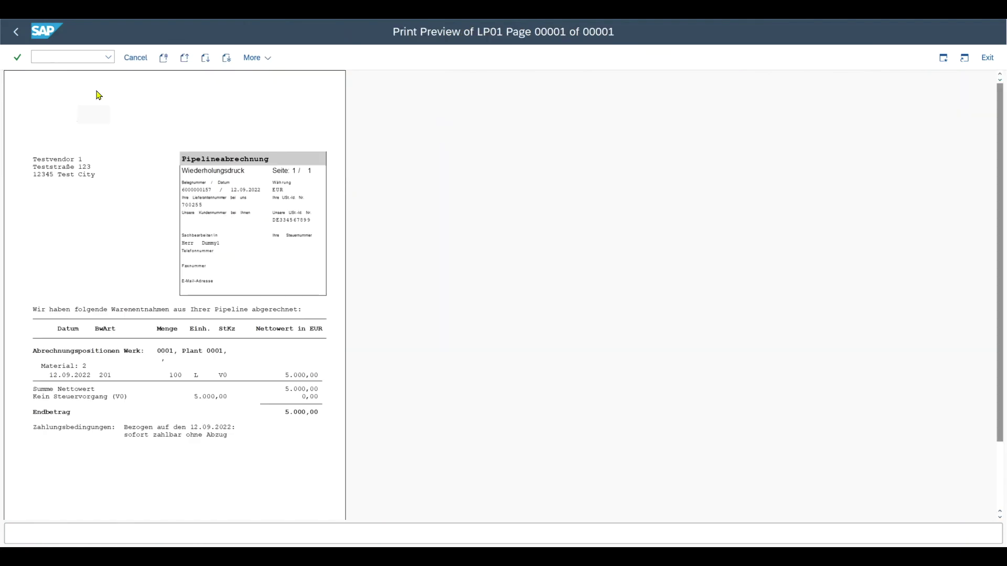
pyautogui.scroll(-1, 144, 279)
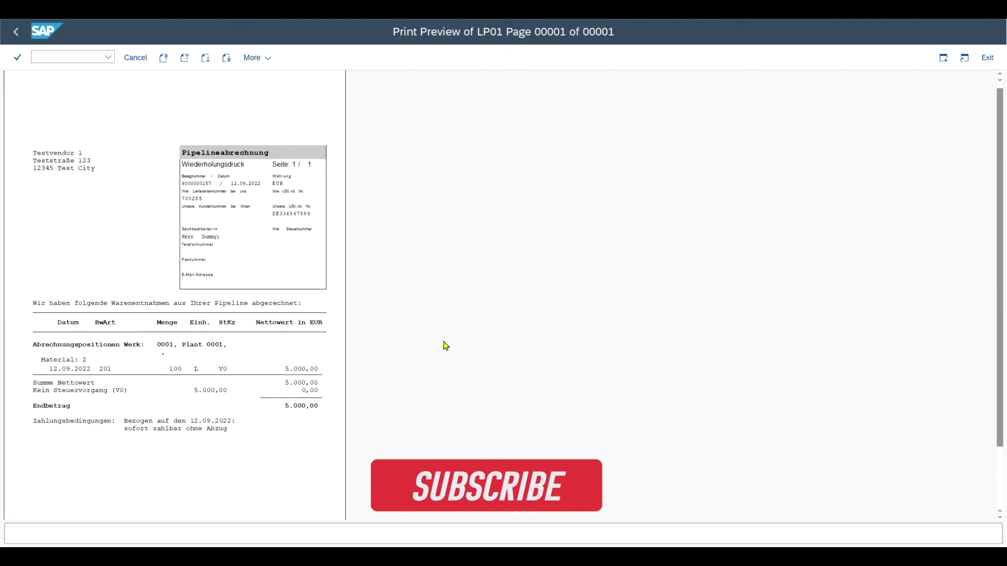
pyautogui.click(524, 561)
# Step: Correct the material type in step 1 of the summary from PIPI to PIPE
pyautogui.moveTo(239, 268); pyautogui.dragTo(40, 269)
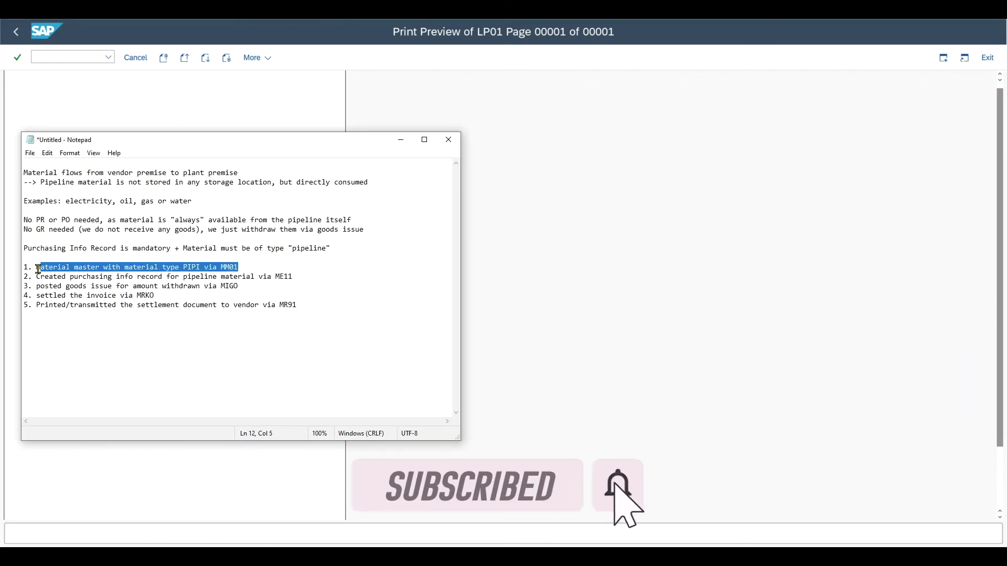
pyautogui.click(200, 268)
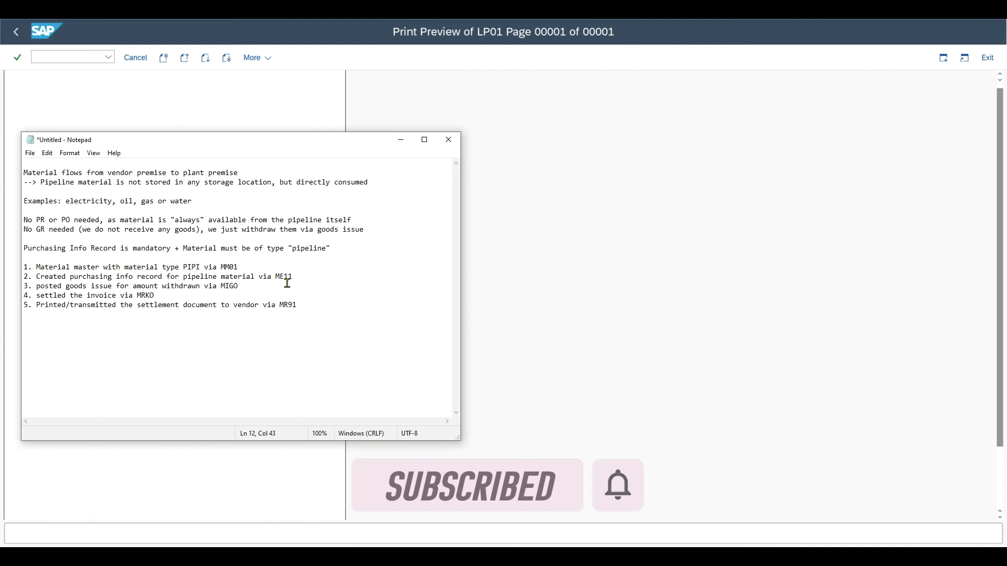
pyautogui.press('BackSpace')
pyautogui.write('E')
pyautogui.click(241, 268)
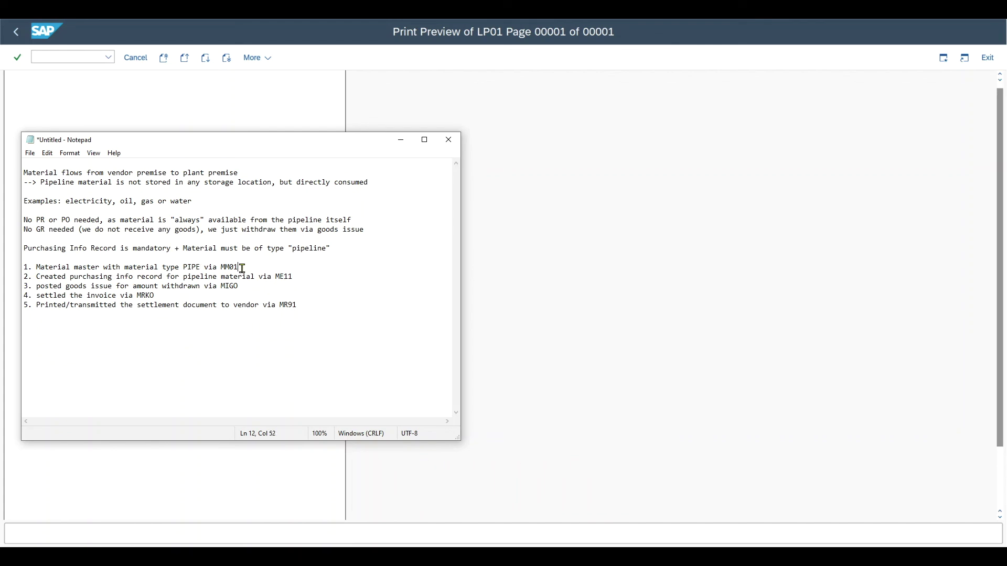
pyautogui.moveTo(242, 268); pyautogui.dragTo(220, 268)
# Step: Review the ME11 info record entry in step 2 and the goods issue entry in step 3
pyautogui.moveTo(73, 276); pyautogui.dragTo(277, 277)
pyautogui.click(269, 278)
pyautogui.click(298, 277)
pyautogui.moveTo(293, 277); pyautogui.dragTo(278, 277)
pyautogui.click(78, 286)
pyautogui.moveTo(35, 286); pyautogui.dragTo(239, 287)
pyautogui.click(251, 289)
# Step: Add '(condition record exists - MRM1 - output type KONS)' after MRKO in step 4
pyautogui.moveTo(156, 296); pyautogui.dragTo(138, 298)
pyautogui.click(109, 298)
pyautogui.moveTo(155, 297); pyautogui.dragTo(139, 295)
pyautogui.click(160, 296)
pyautogui.write('(condition record exists - MRM1')
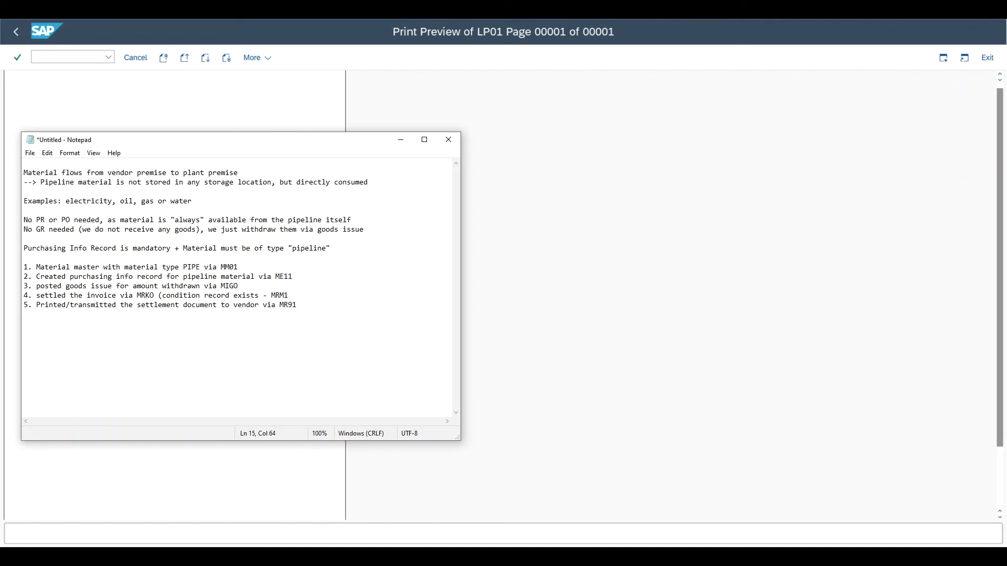
pyautogui.write(' - output type KONS)')
pyautogui.click(70, 309)
pyautogui.moveTo(297, 305); pyautogui.dragTo(280, 305)
pyautogui.click(306, 307)
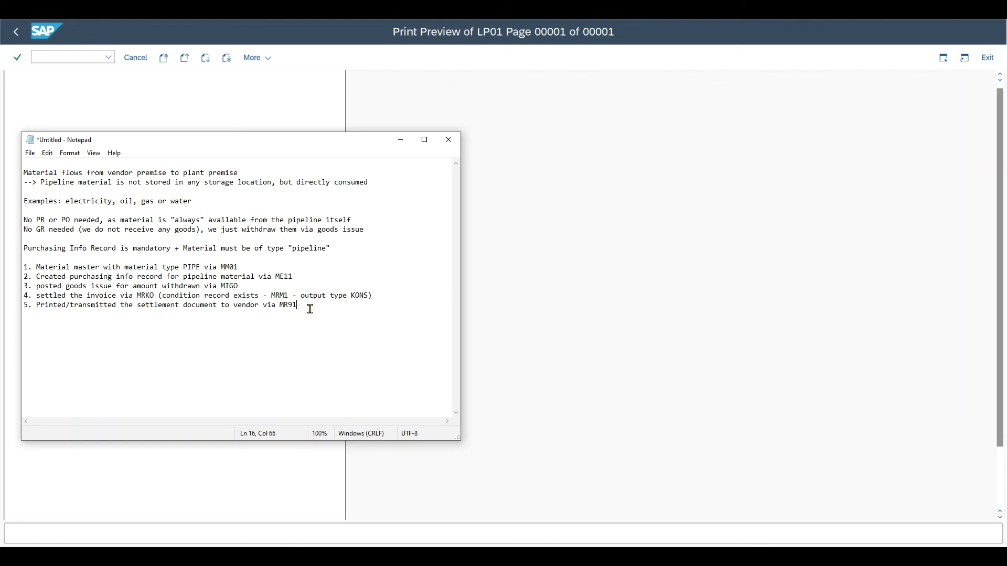